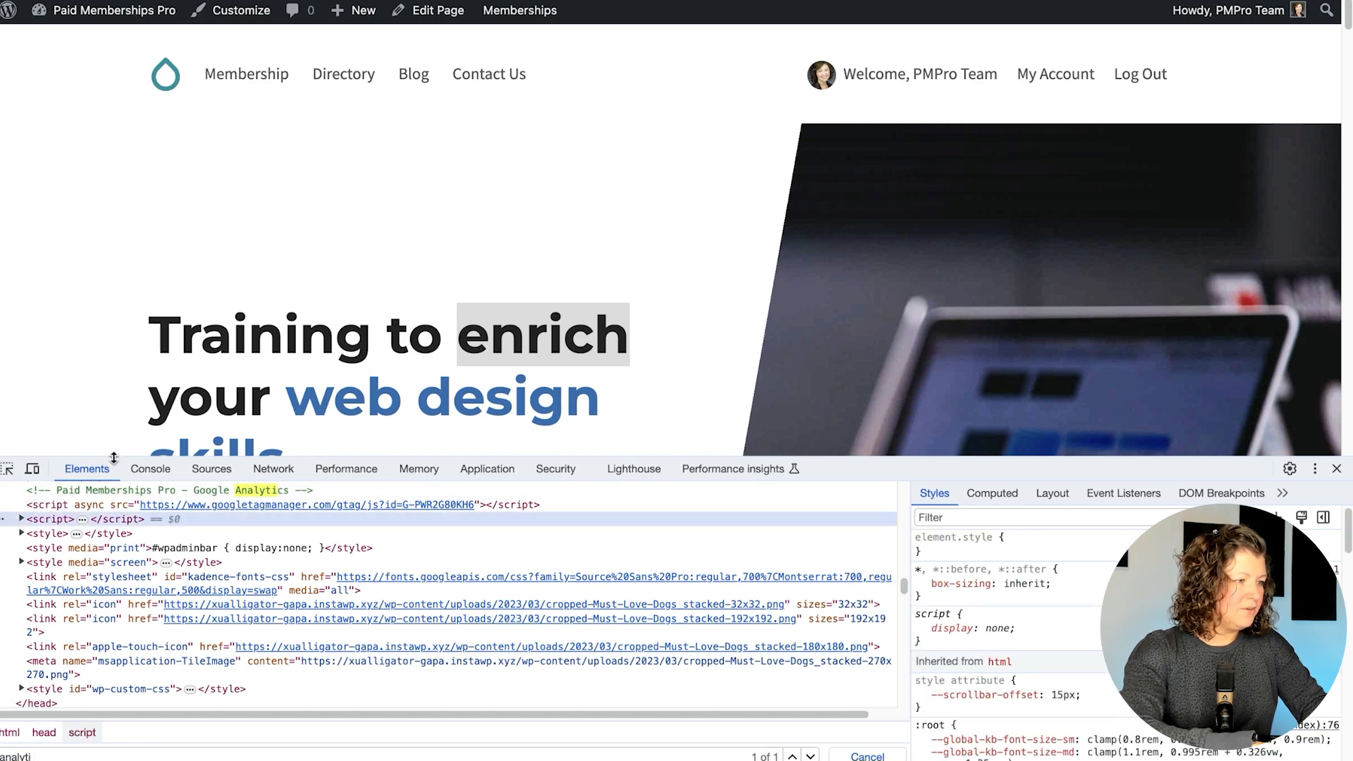
Enlarge DevTools and expand the analytics script to read its gtag config, then close the stream details
left_click_drag(114, 457, 113, 300)
left_click(21, 360)
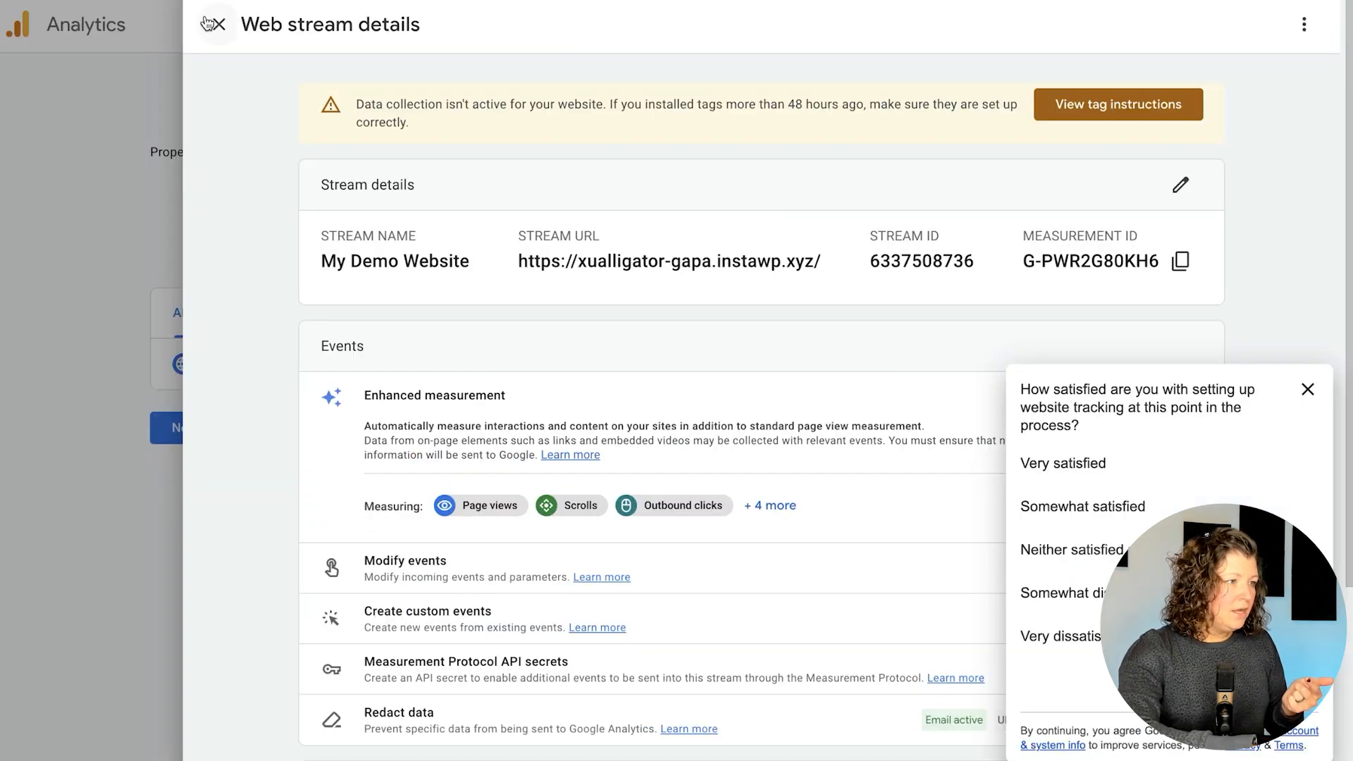
left_click(208, 24)
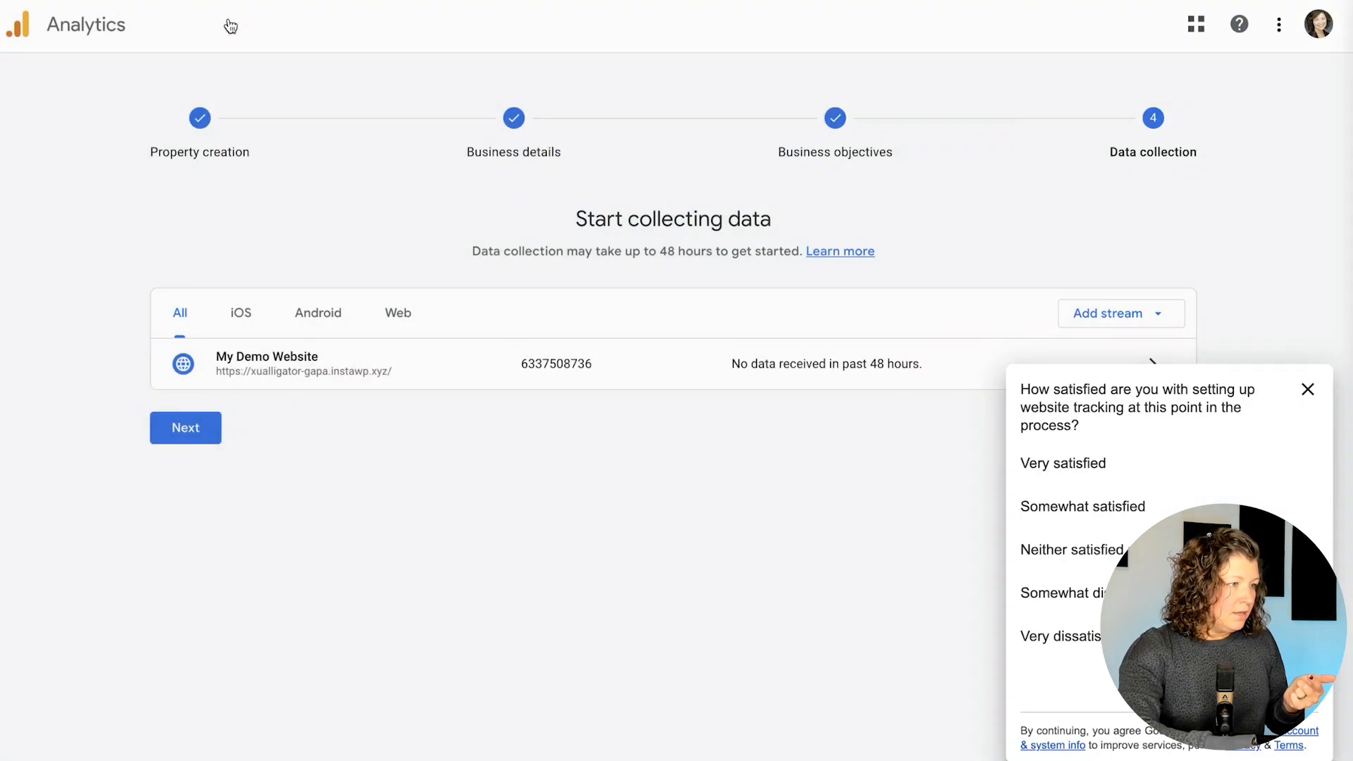
Finish the data collection setup, dismiss the survey and go to the property home
left_click(202, 426)
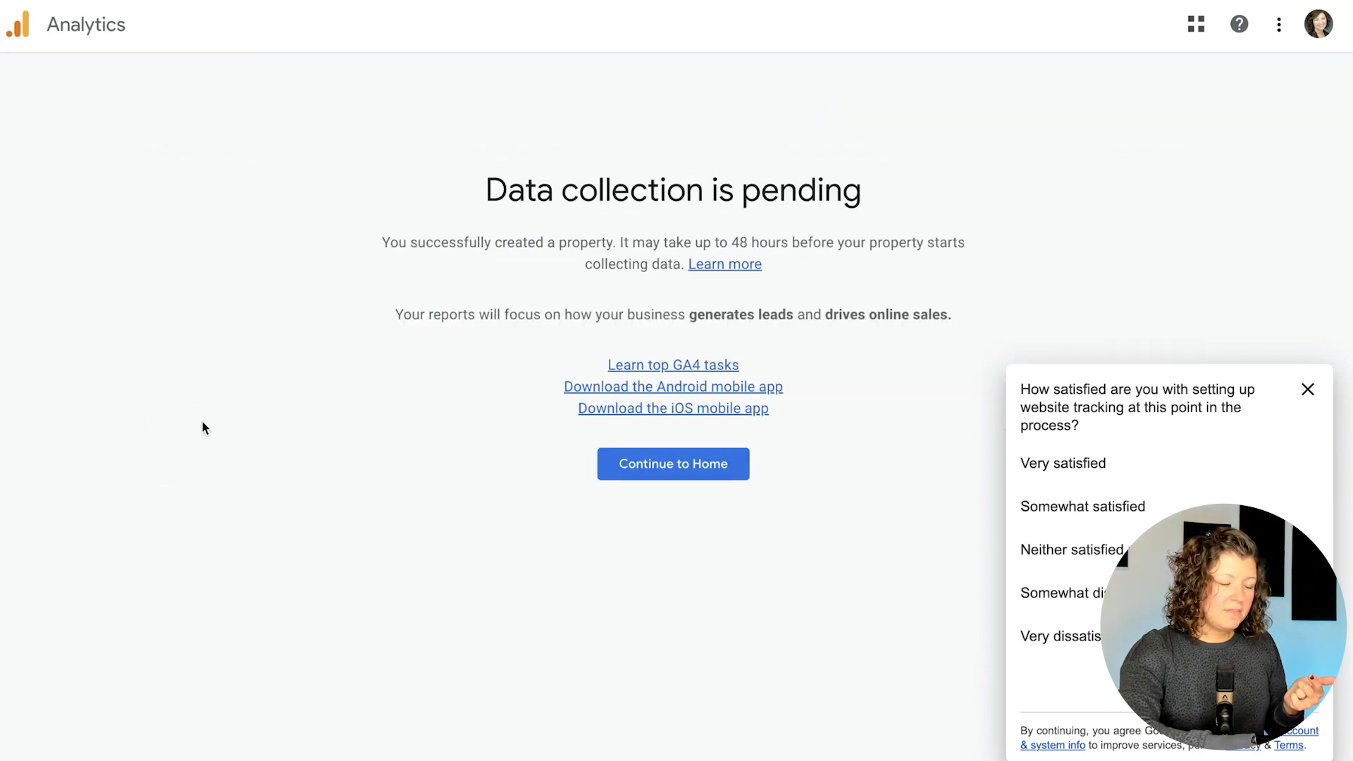
left_click(1307, 389)
left_click(718, 697)
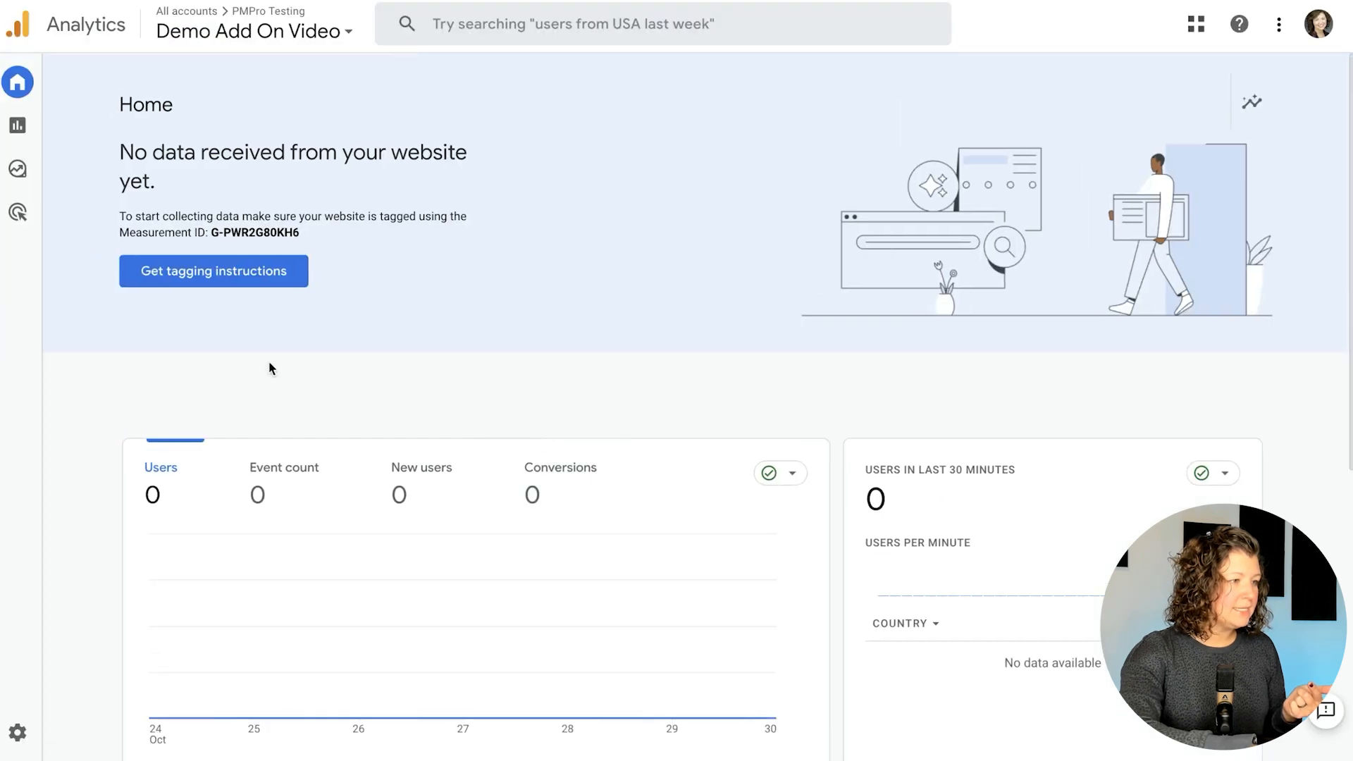
Go to Admin > Data display > Custom definitions and start a new custom dimension
mouse_move(43, 150)
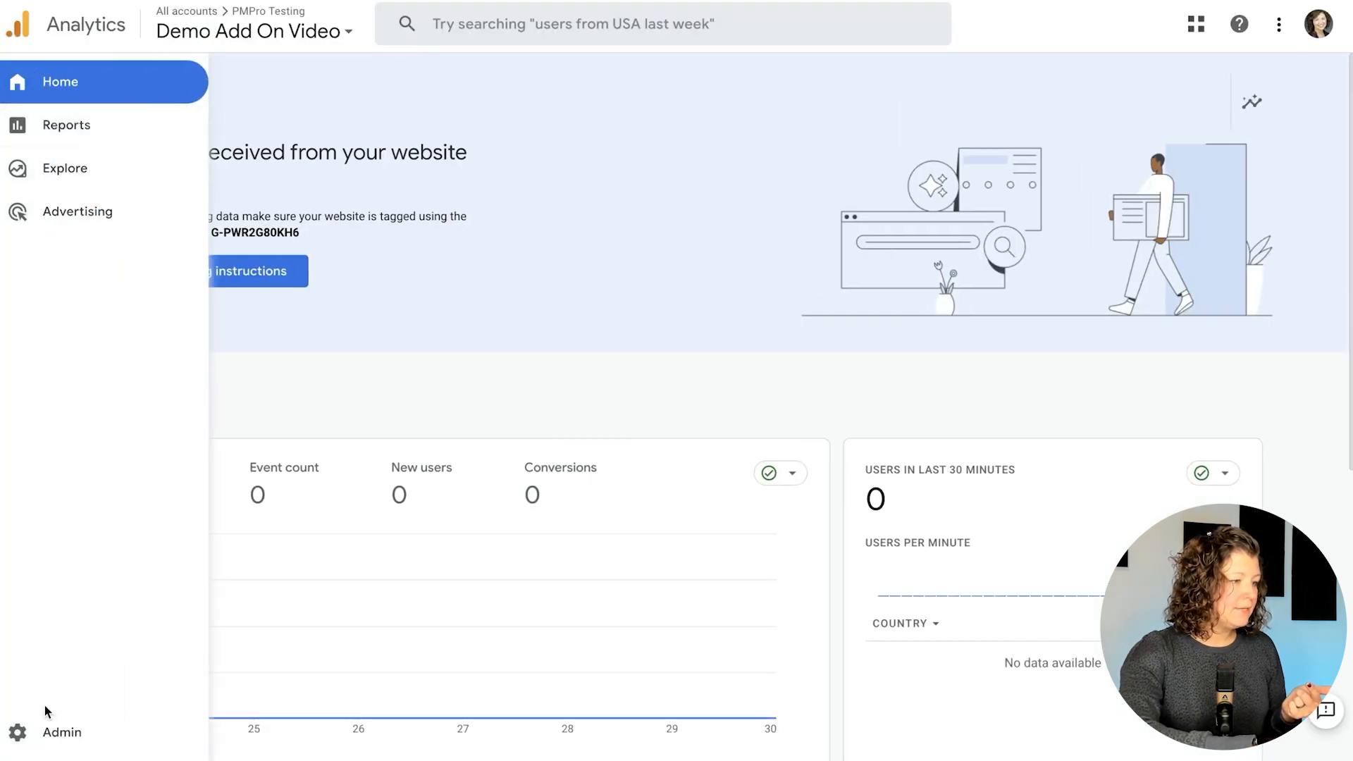
left_click(24, 729)
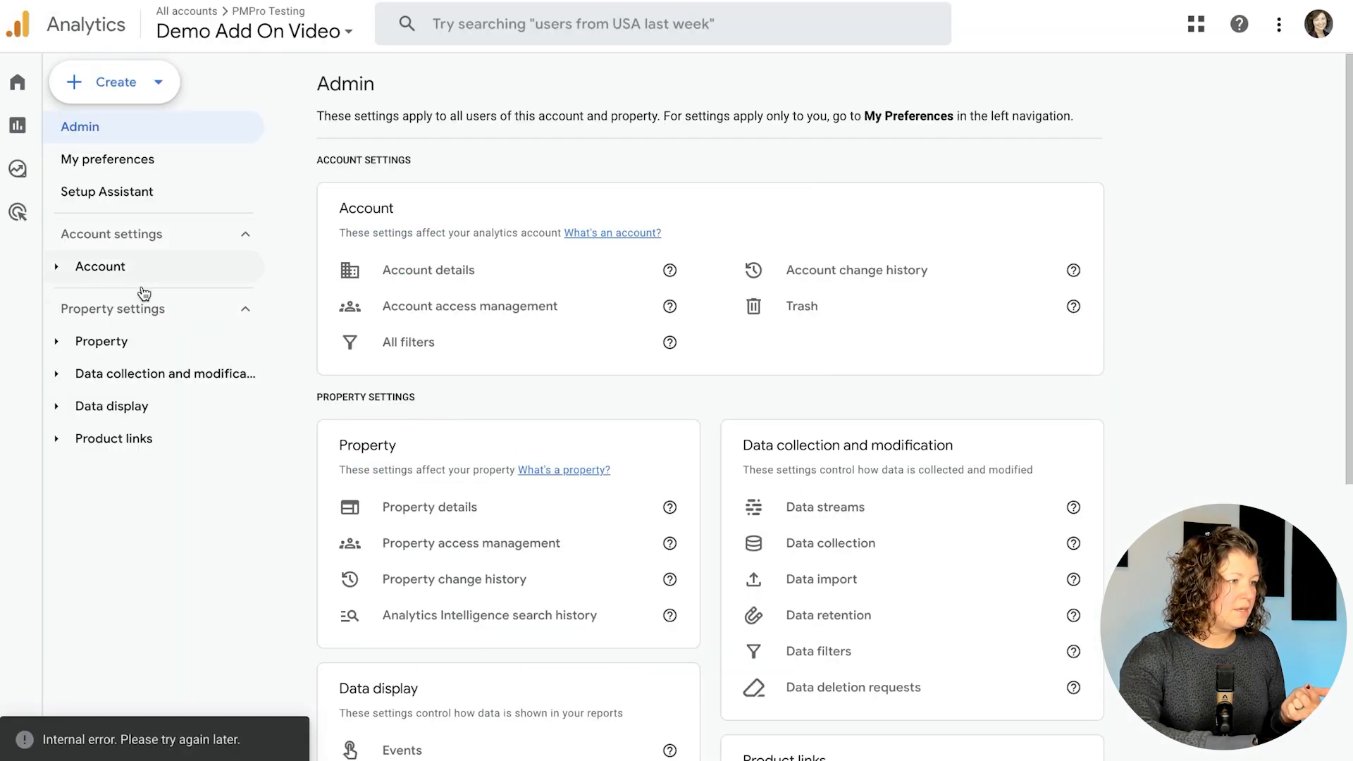
left_click(59, 408)
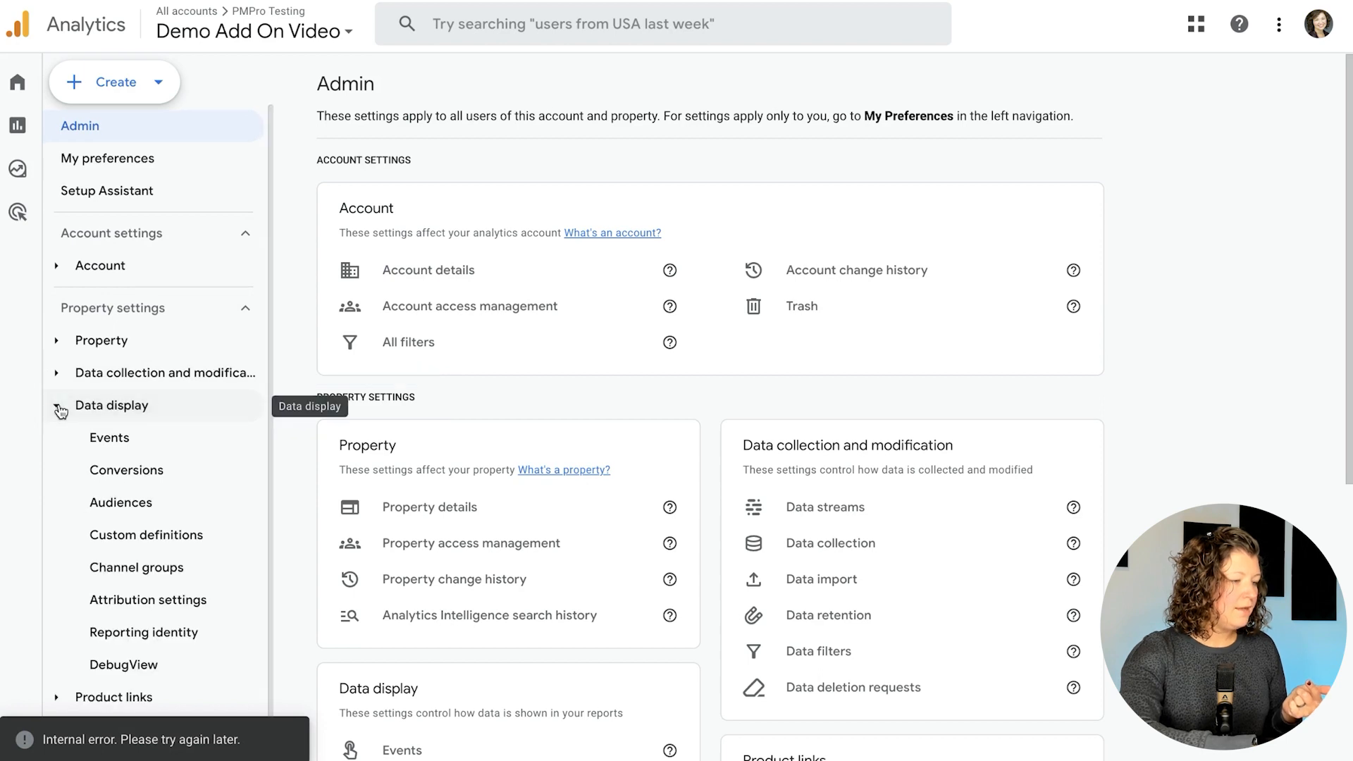
left_click(179, 534)
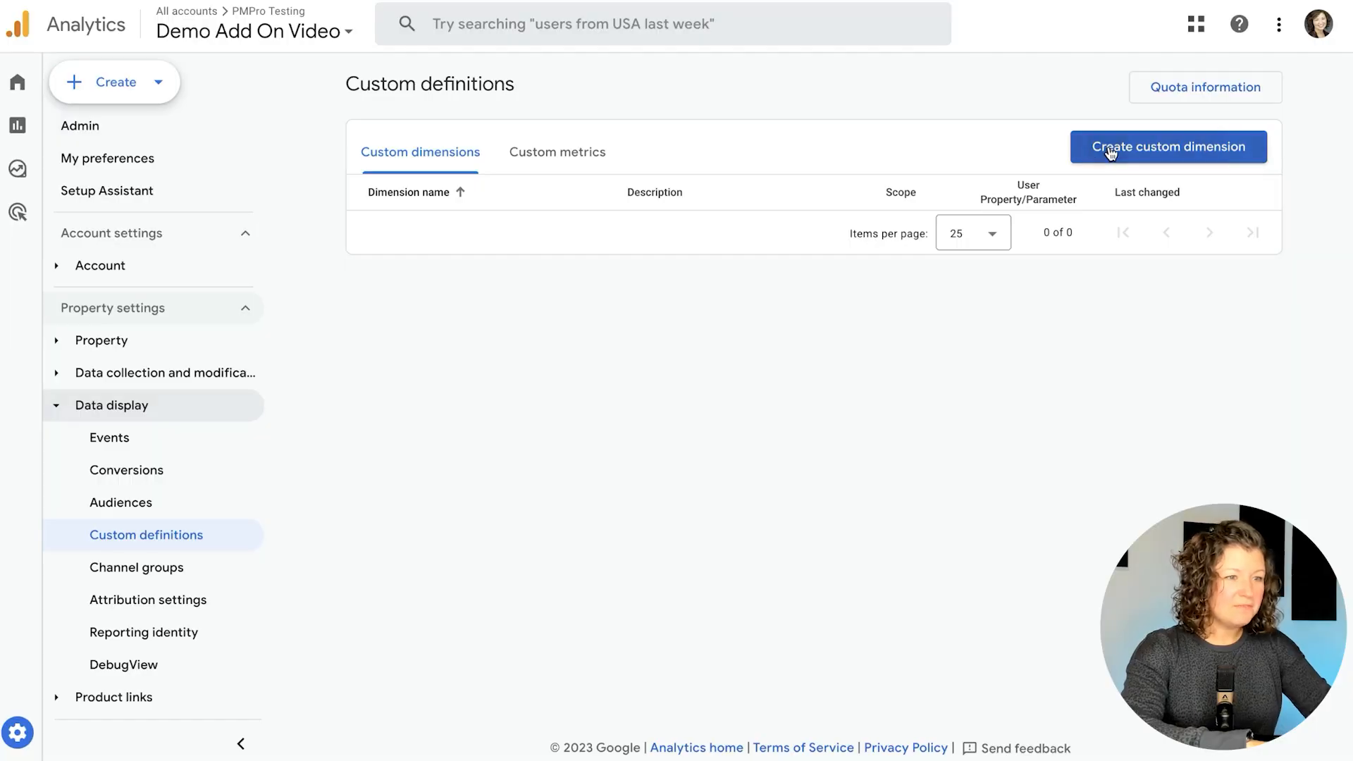
left_click(1166, 147)
Create a user-scoped membership_level dimension linked to the membership_level user property
left_click(826, 215)
type("membership")
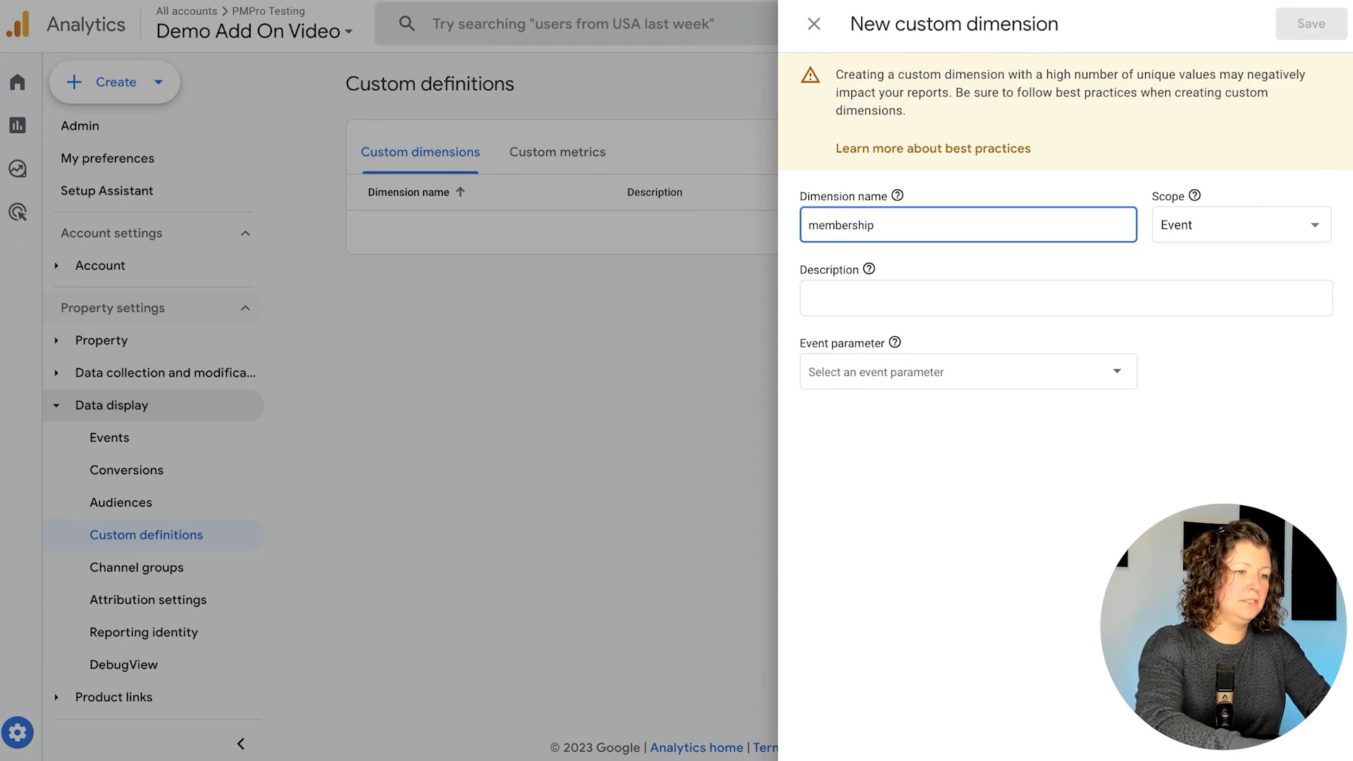
key("ctrl+a")
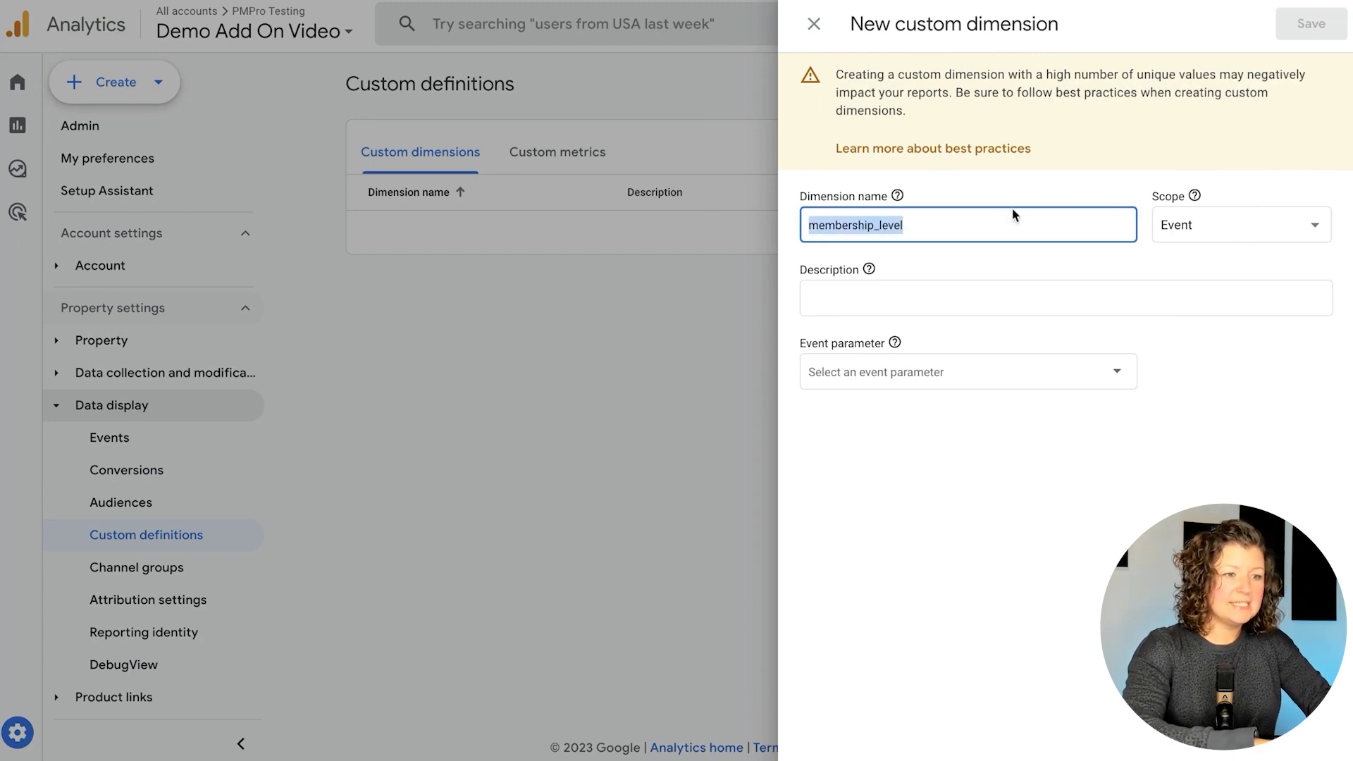
left_click(1240, 224)
left_click(1210, 268)
left_click(885, 374)
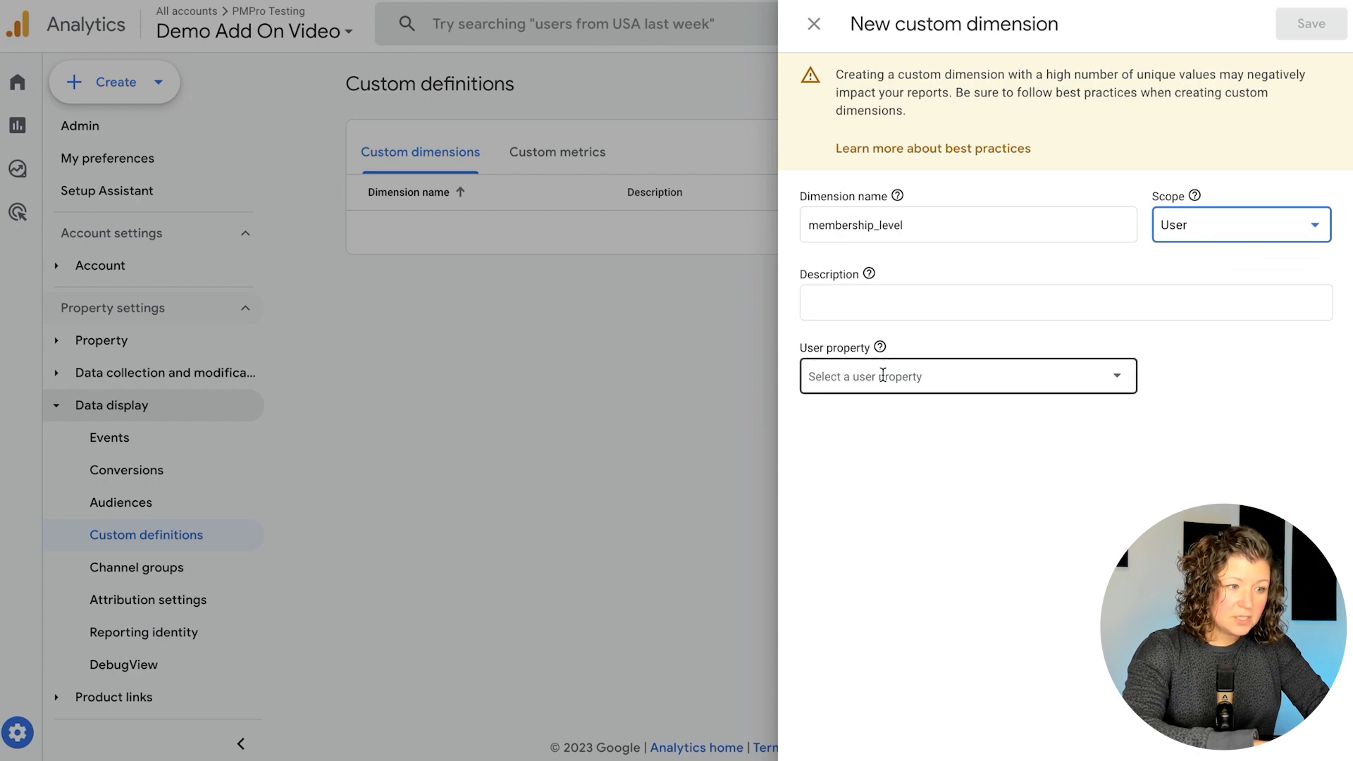
left_click(885, 376)
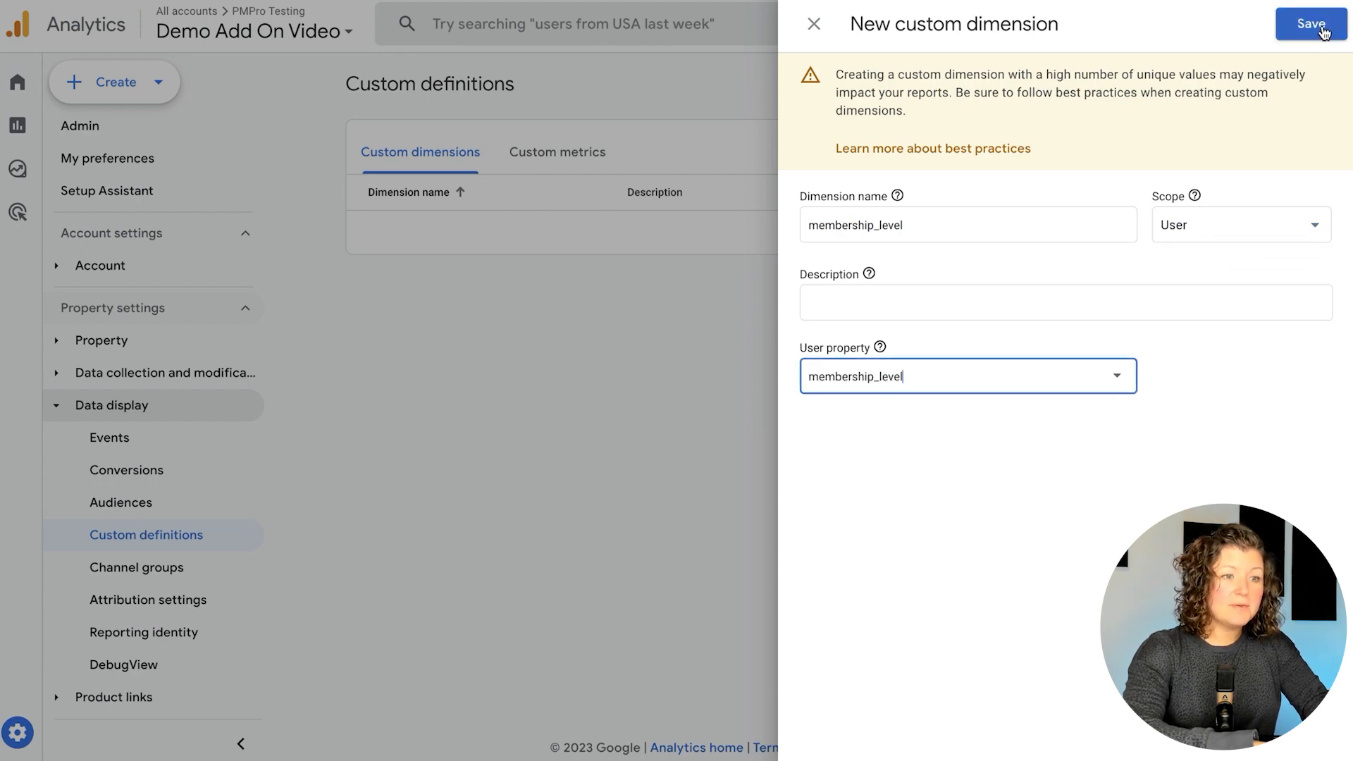
left_click(1308, 24)
Create an event-scoped post_type dimension using the post_type parameter
left_click(1142, 164)
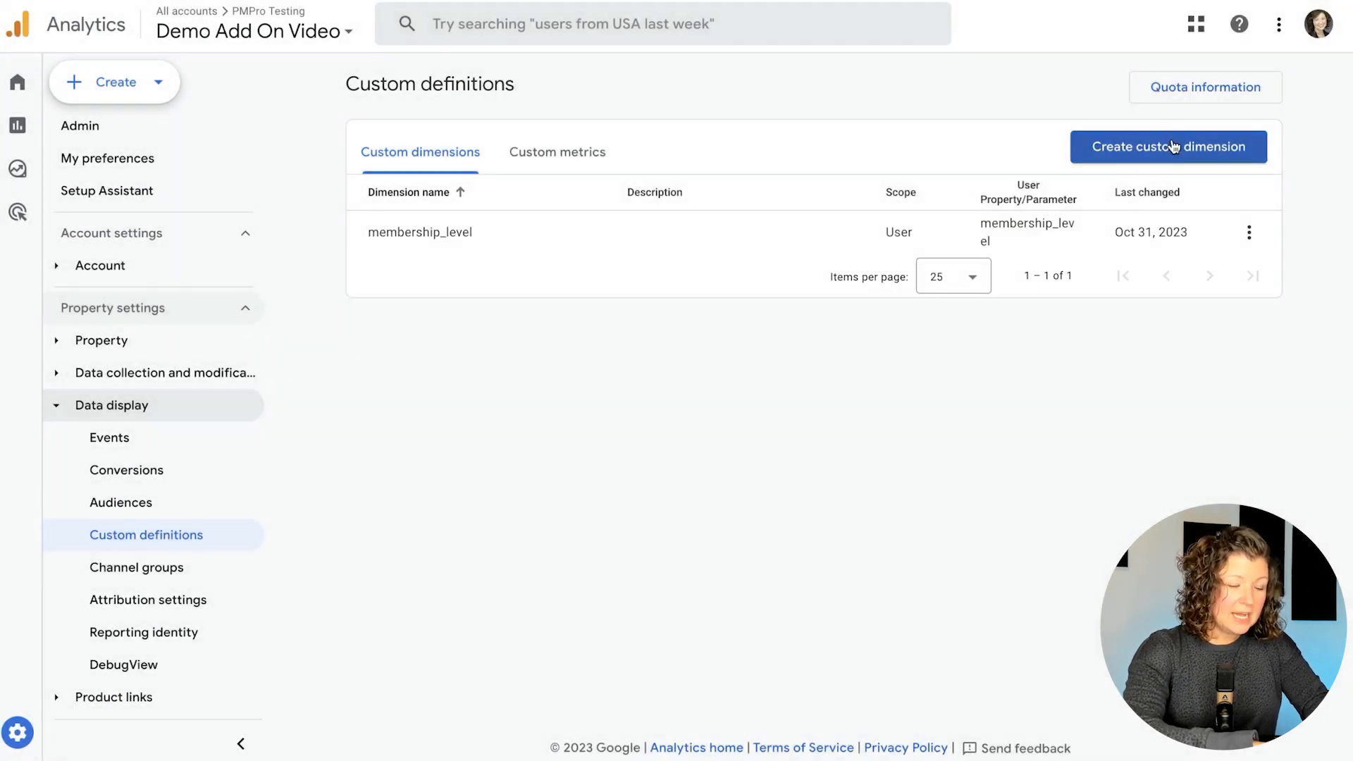
left_click(906, 221)
type("psot")
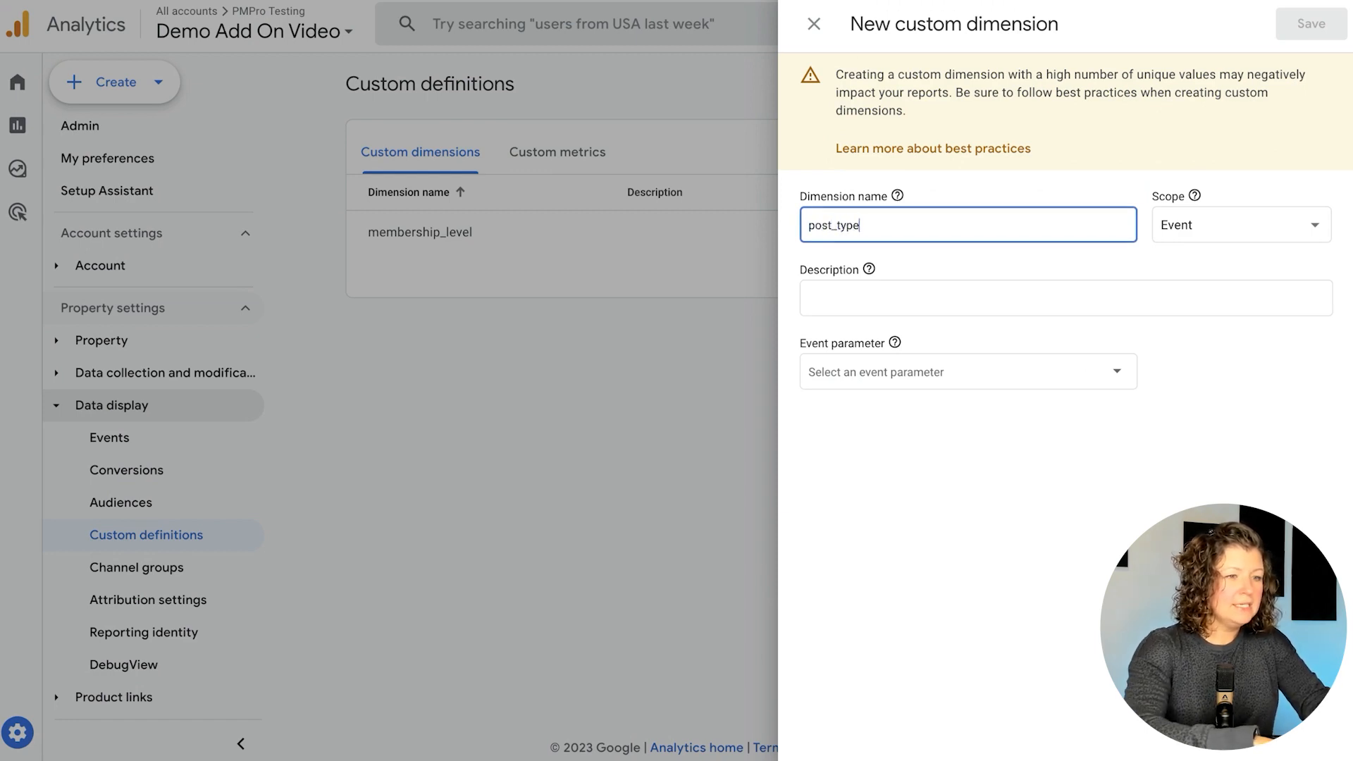
key("ctrl+a")
key("ctrl+c")
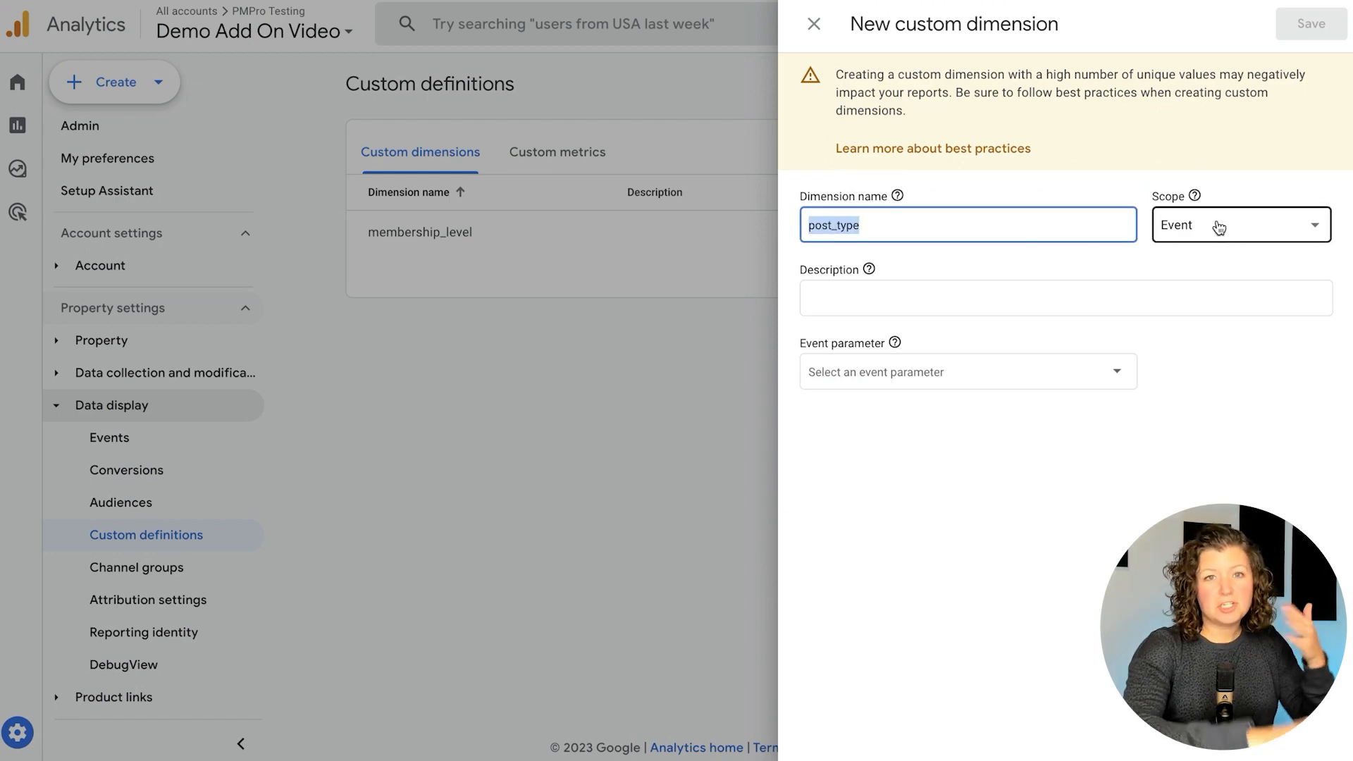
left_click(871, 370)
key("ctrl+v")
left_click(1311, 24)
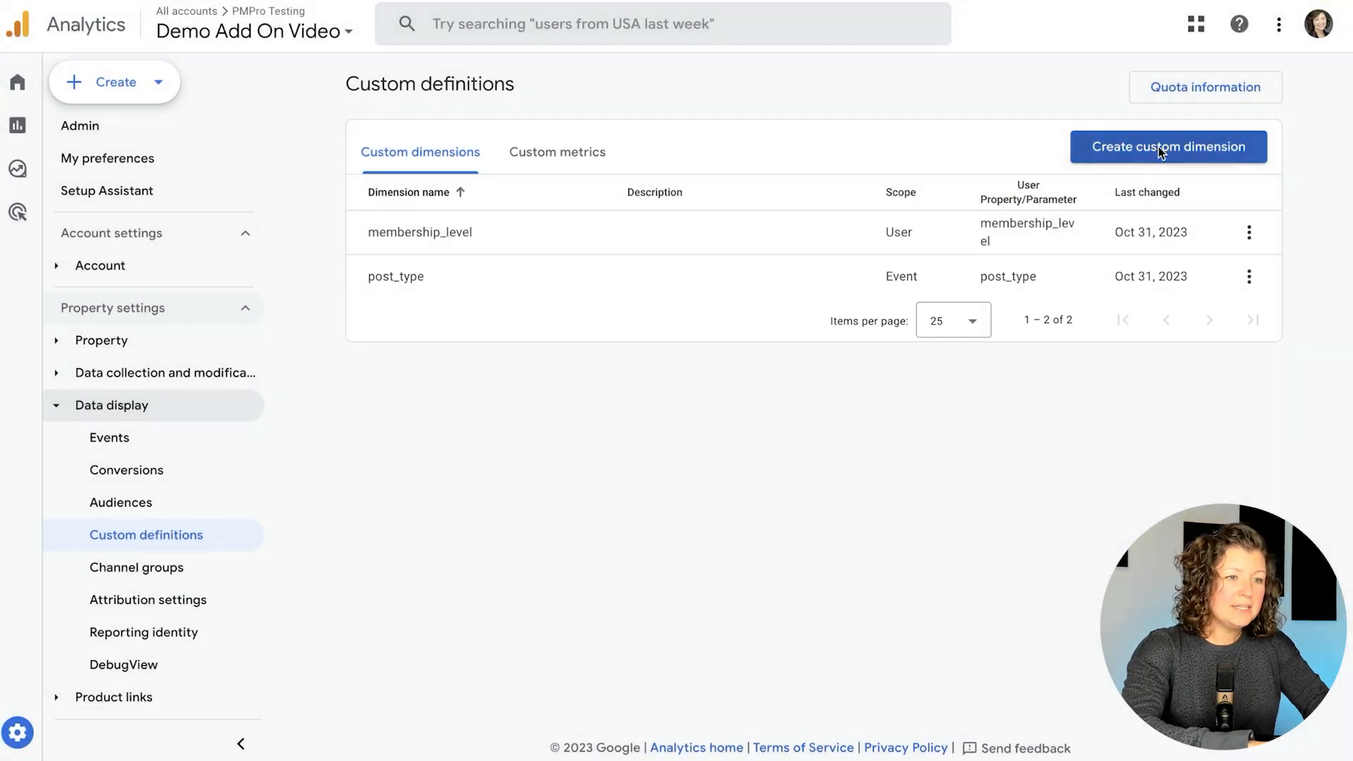
Create an event-scoped author dimension using the author parameter
left_click(1166, 150)
left_click(1067, 224)
type("a")
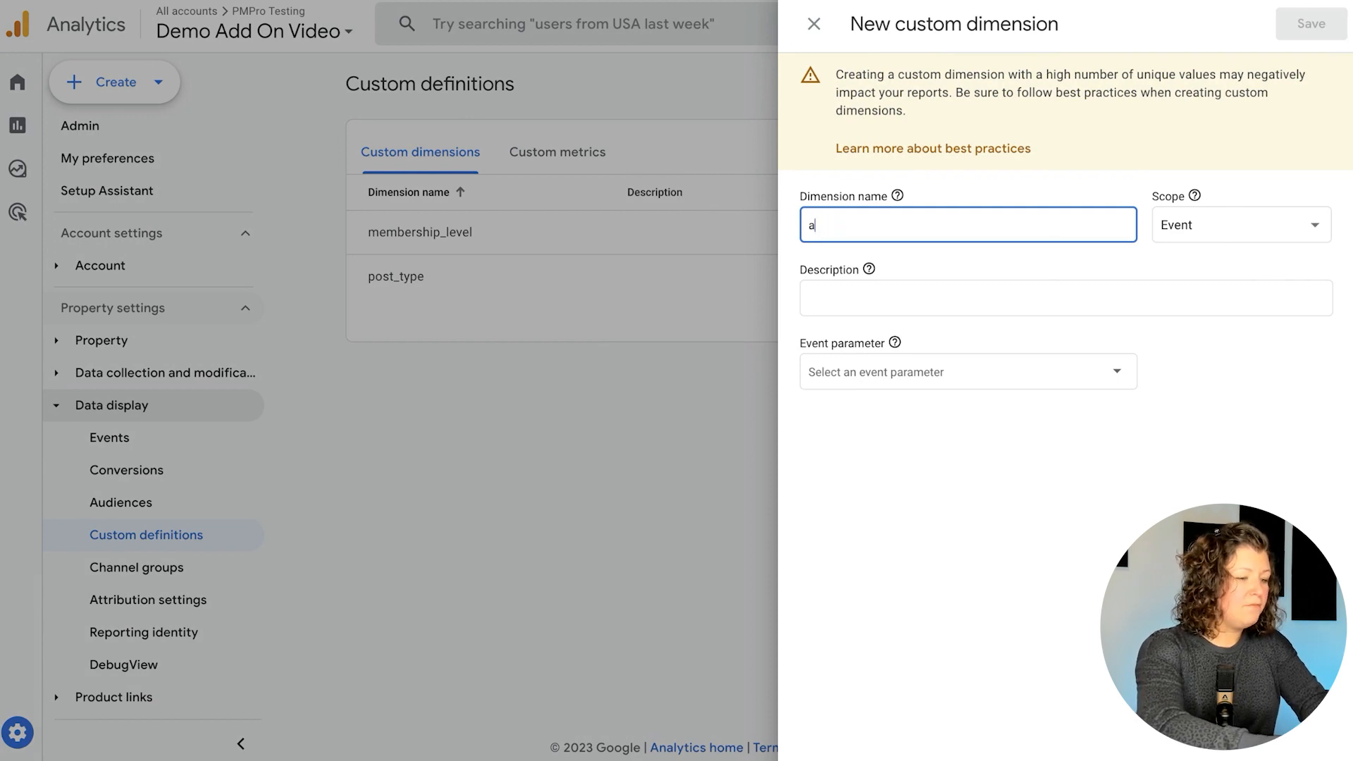
type("uthor")
left_click(1010, 309)
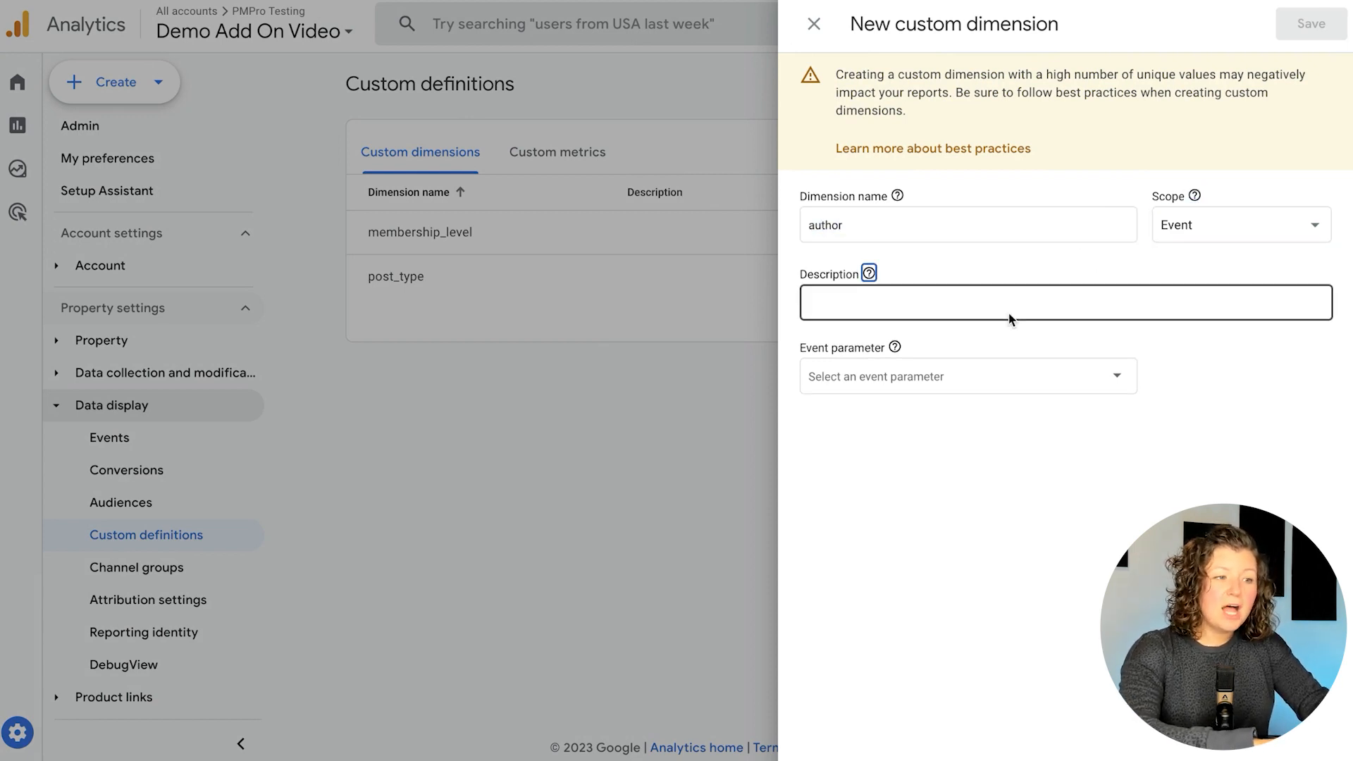
left_click(911, 369)
type("author")
left_click(1311, 23)
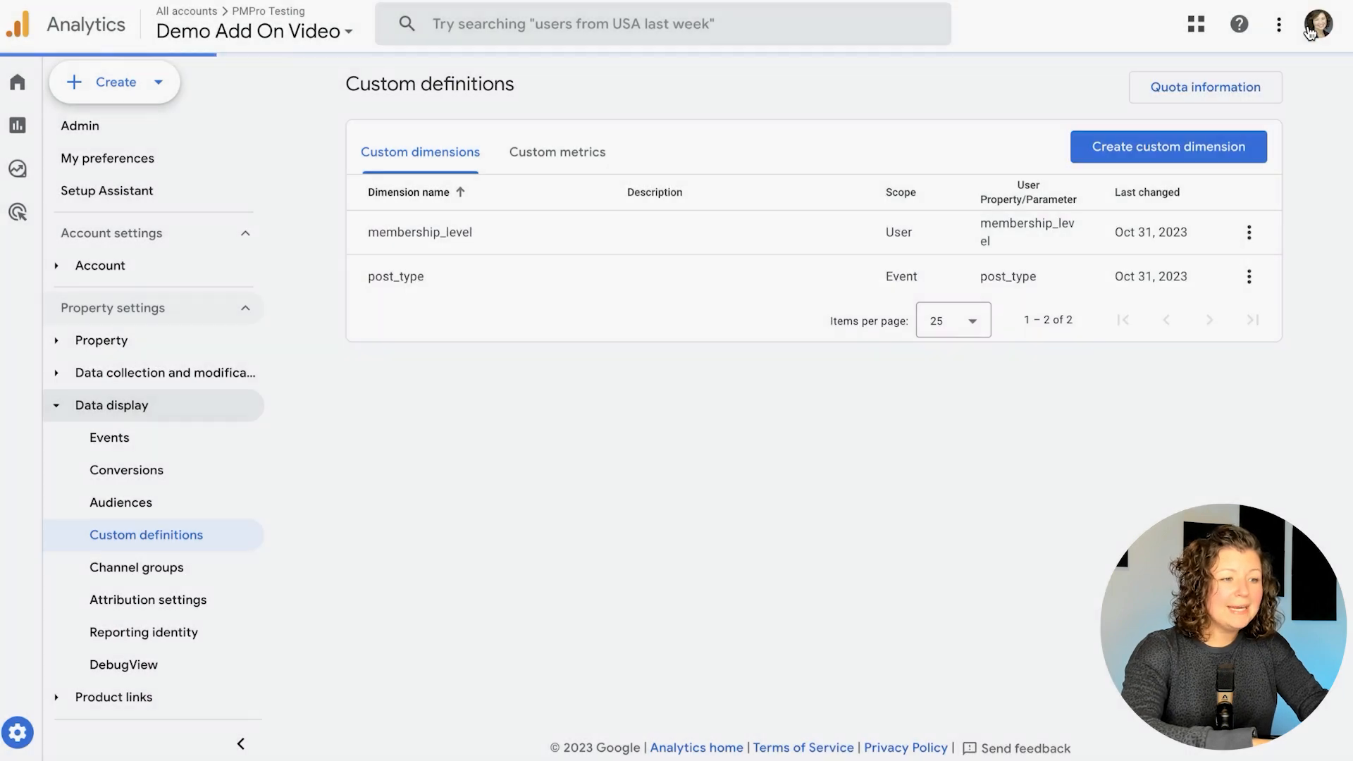
Create an event-scoped category dimension using the category parameter
left_click(1154, 156)
left_click(893, 227)
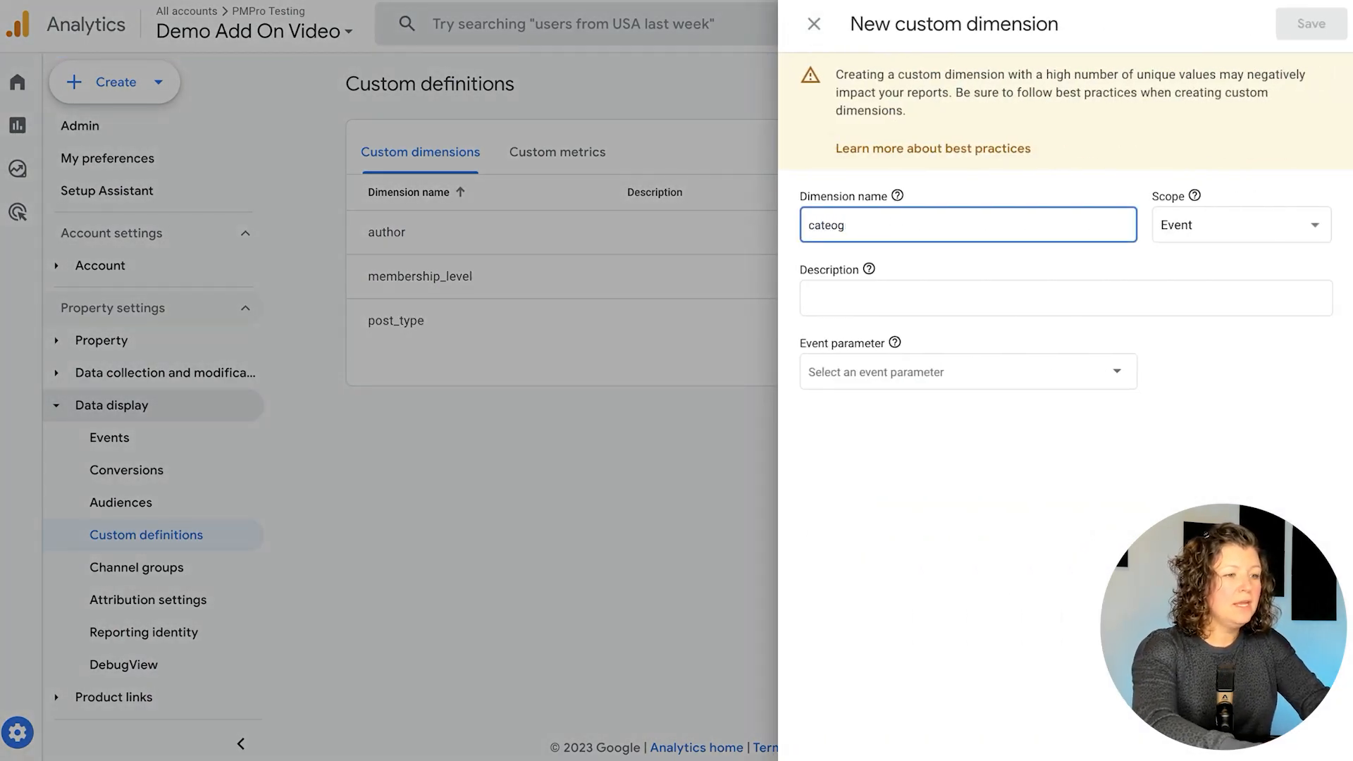
key("ctrl+a")
key("ctrl+c")
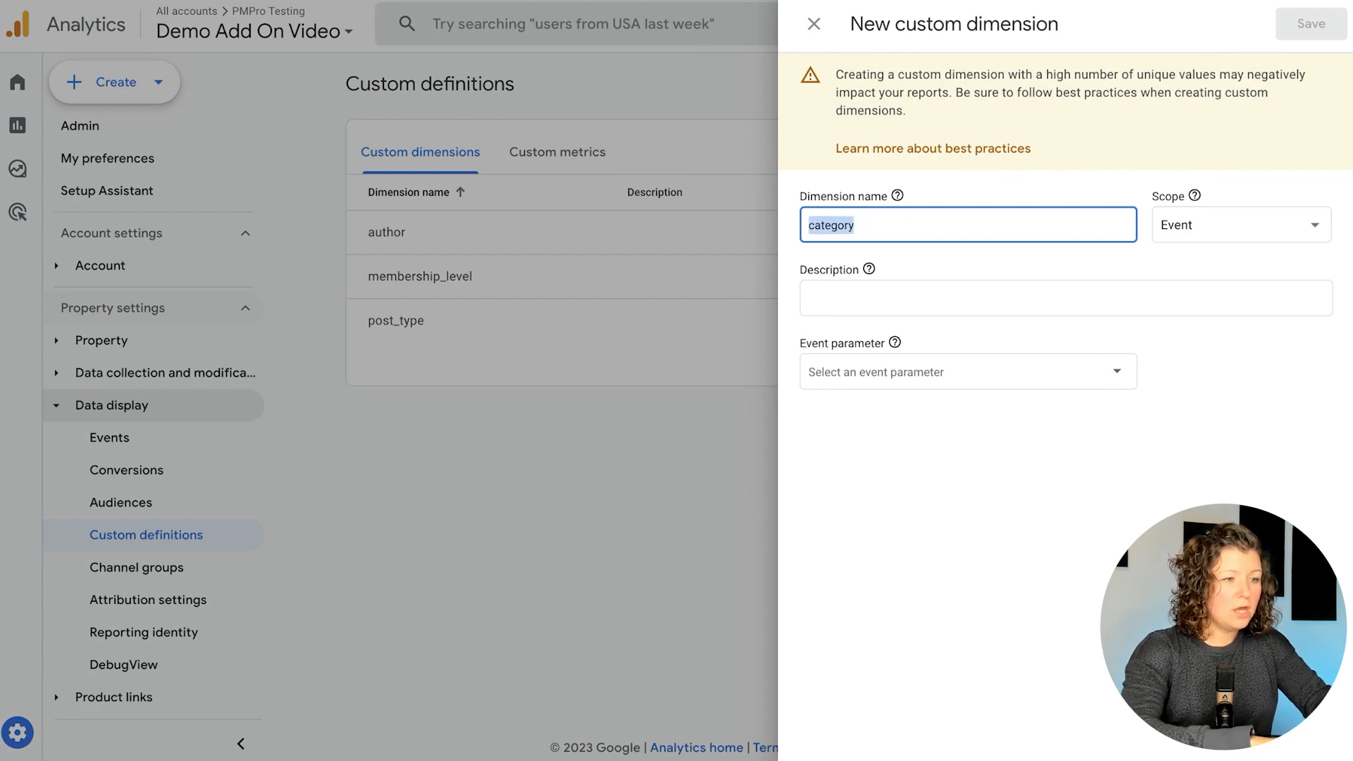
key("Tab")
key("Tab")
left_click(817, 376)
key("ctrl+v")
left_click(1312, 23)
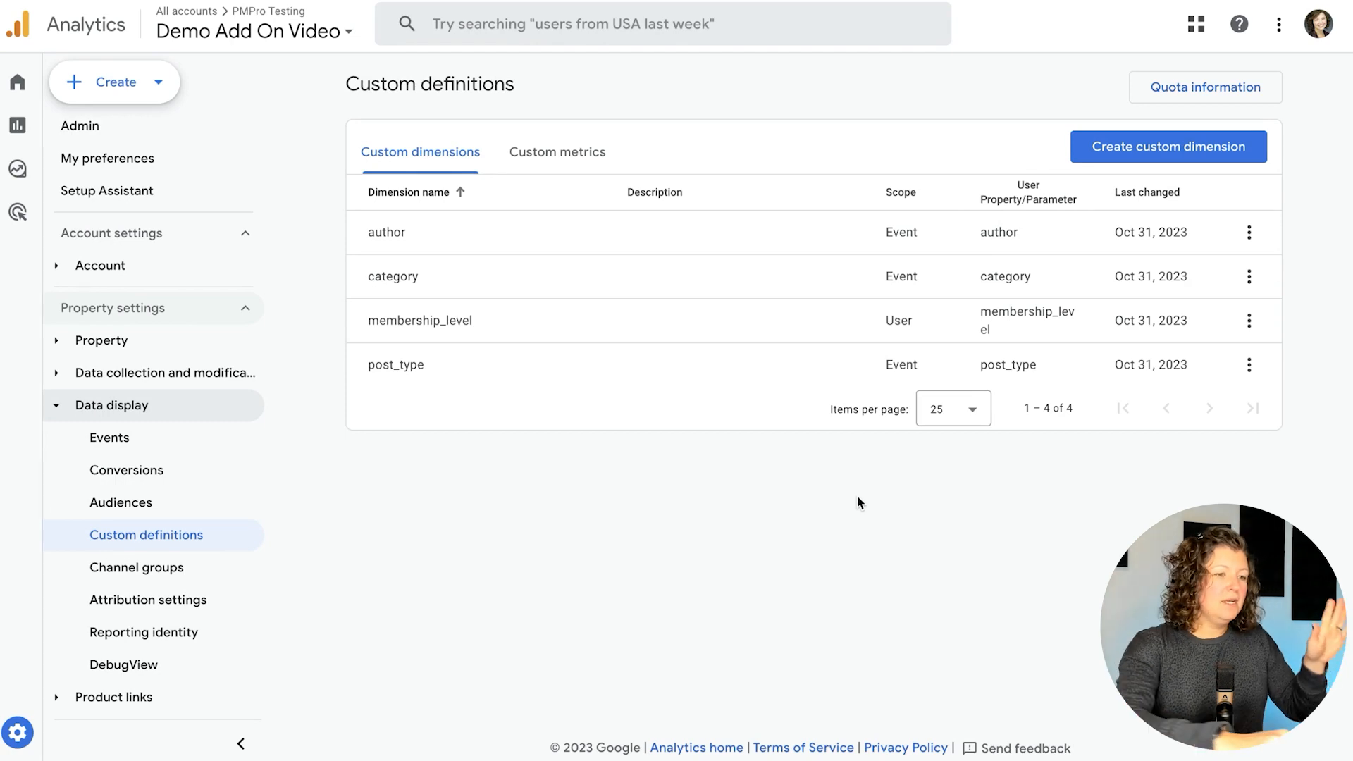
left_click(239, 2)
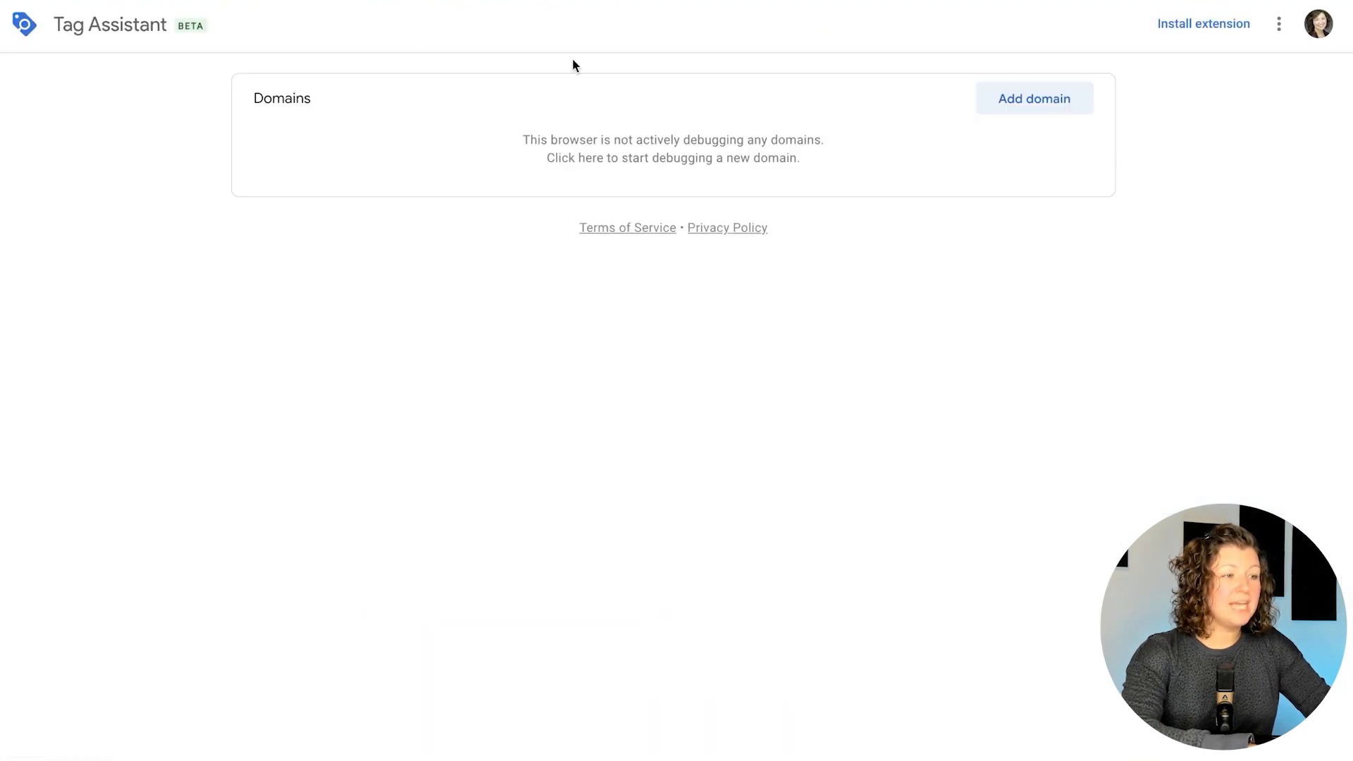
Add the membership site's instawp.xyz URL in Tag Assistant and connect it for debugging
left_click(1023, 106)
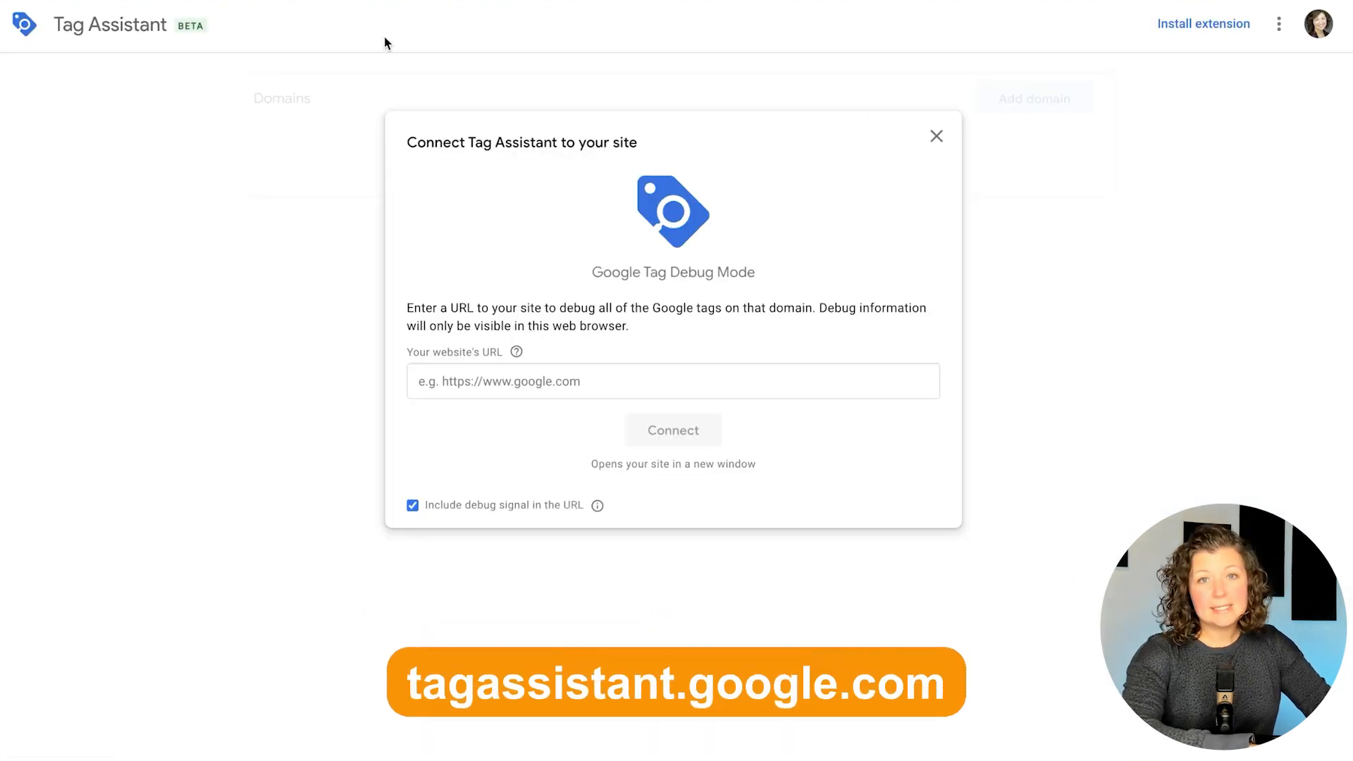
left_click(450, 380)
type("https://xualligator-gapa.instawp.xyz/")
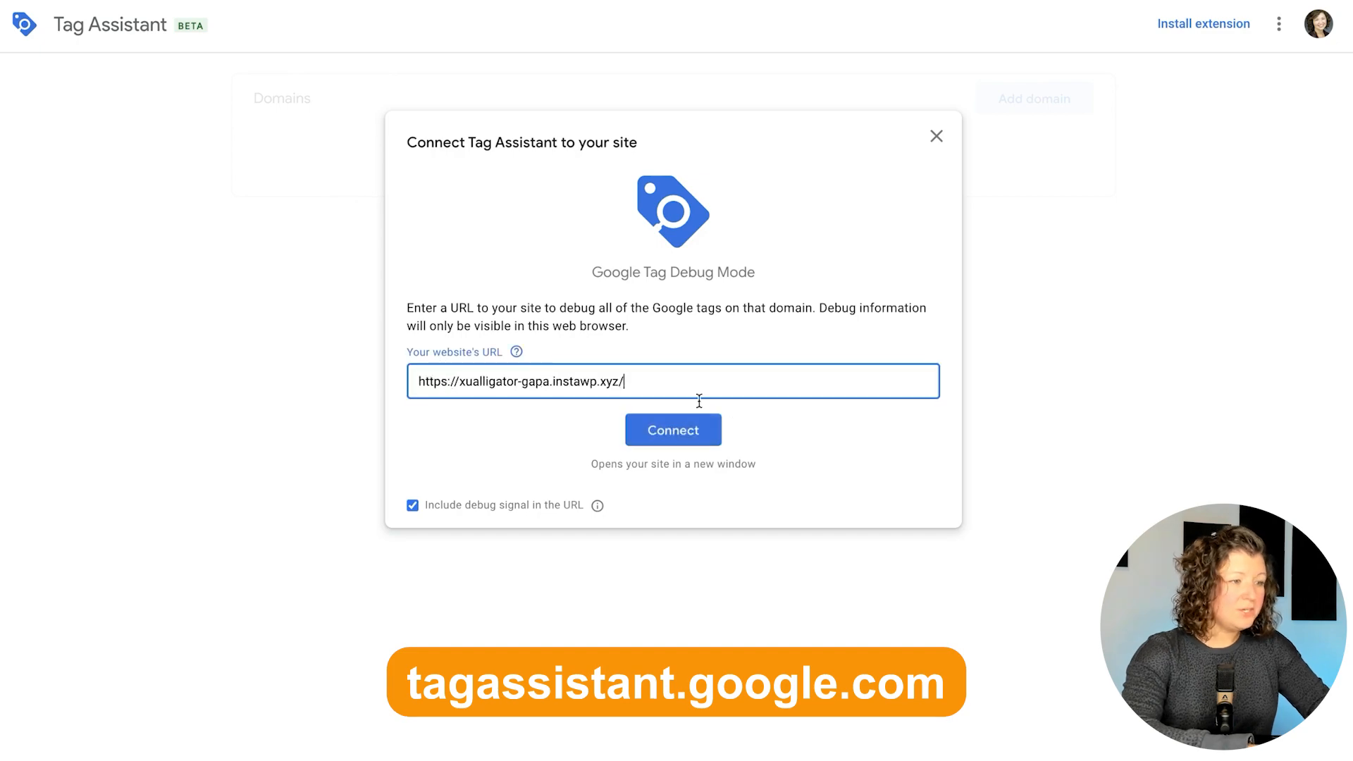
left_click(682, 432)
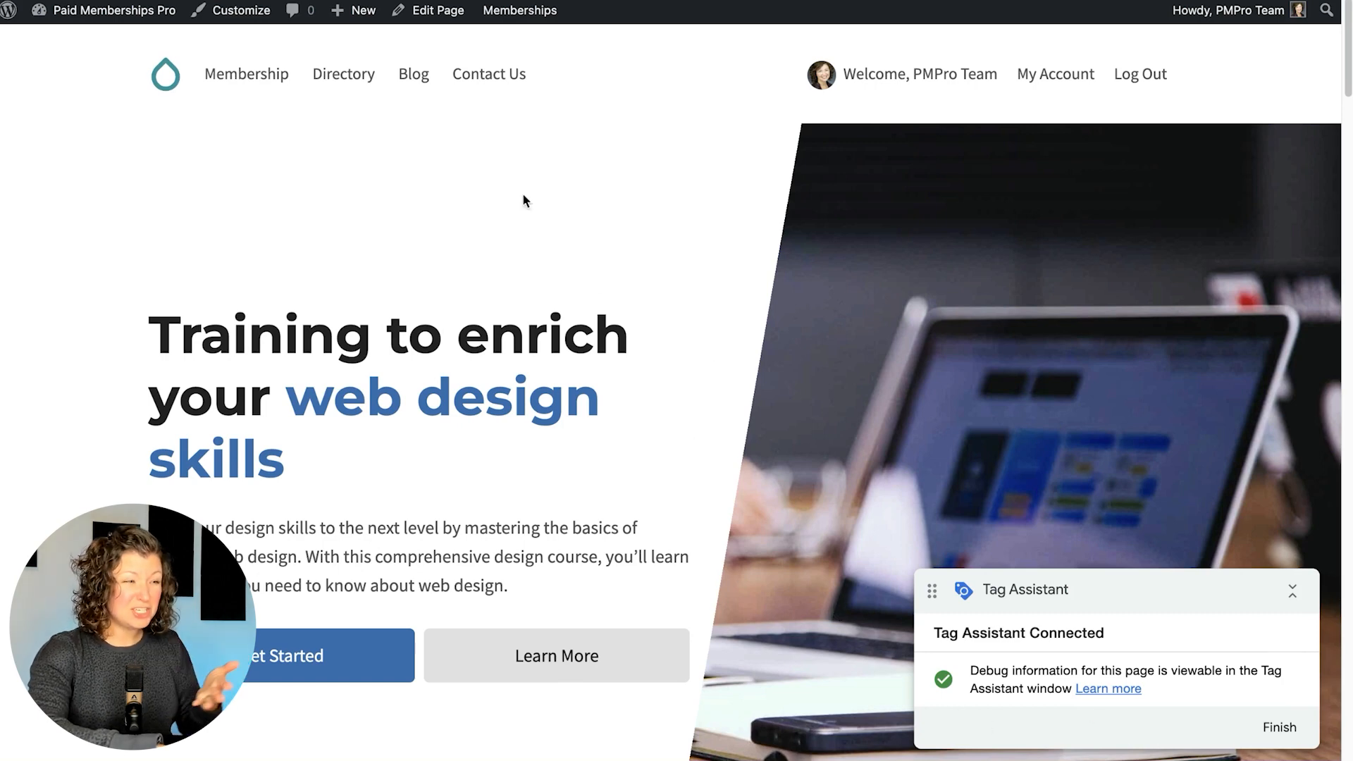
Browse the site's Blog and read through the puppy blog post
left_click(403, 78)
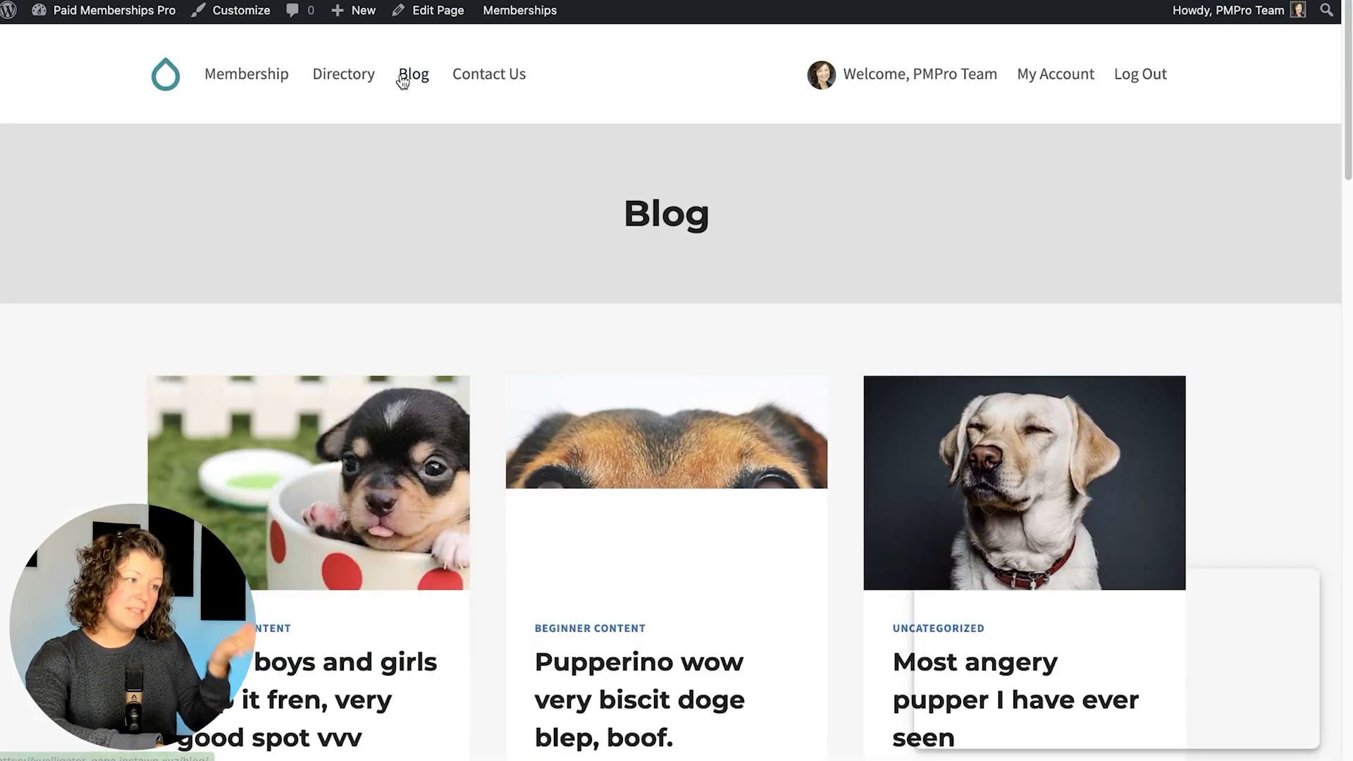
left_click(400, 500)
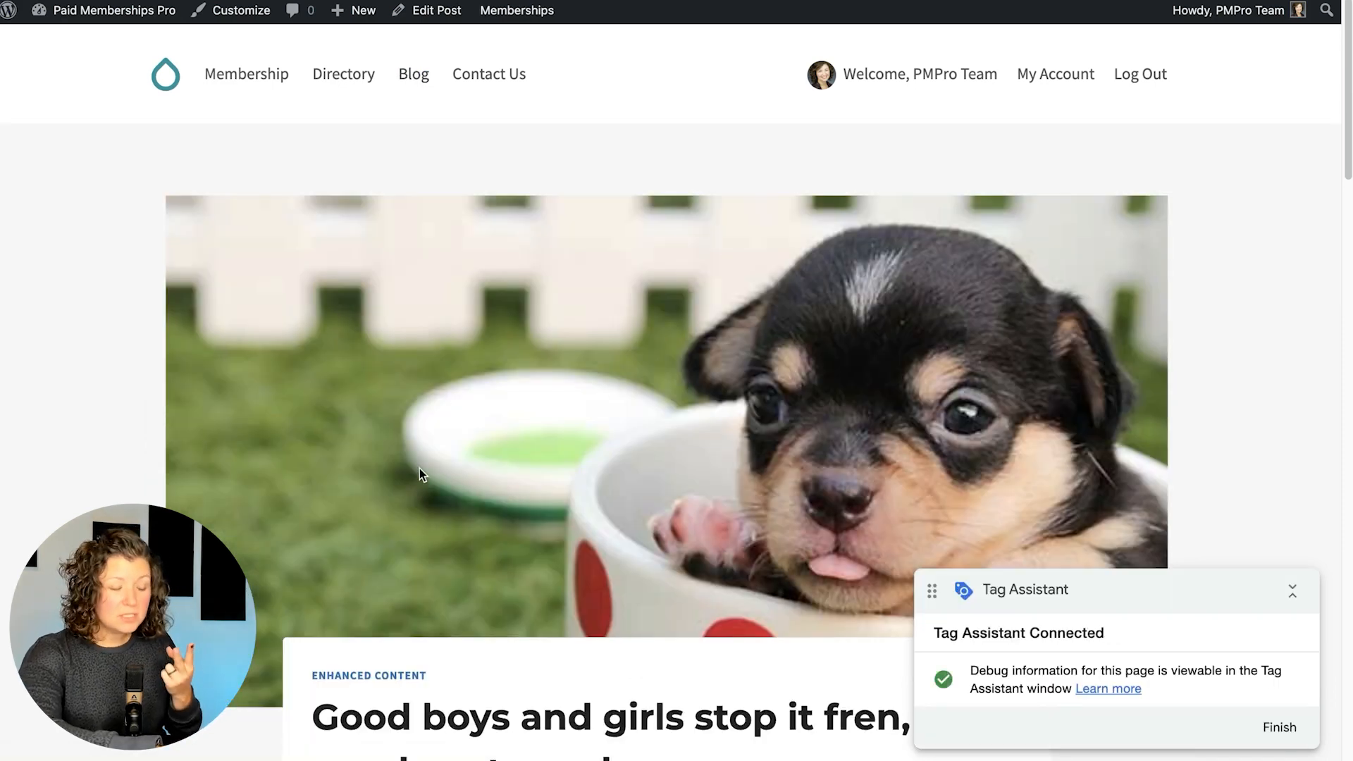
scroll(420, 468, "down", 3)
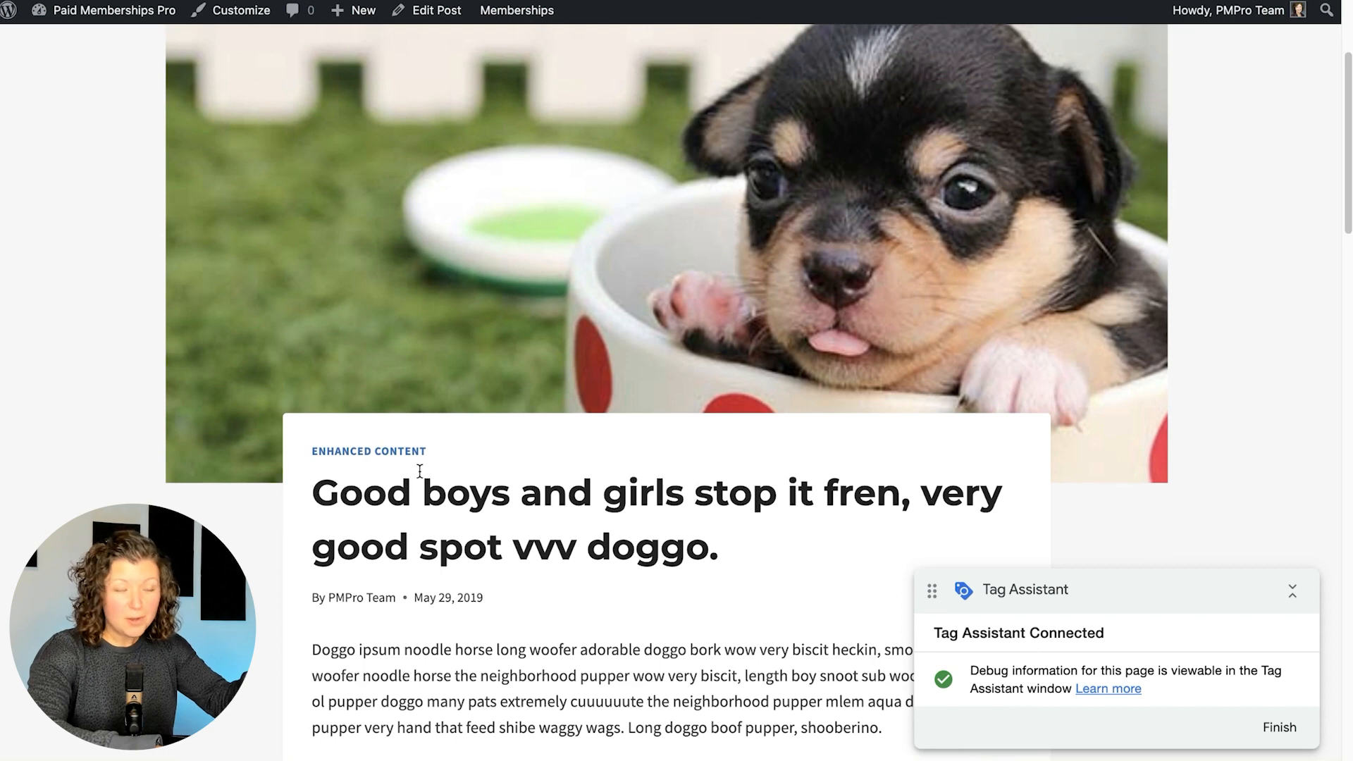
scroll(420, 471, "up", 1)
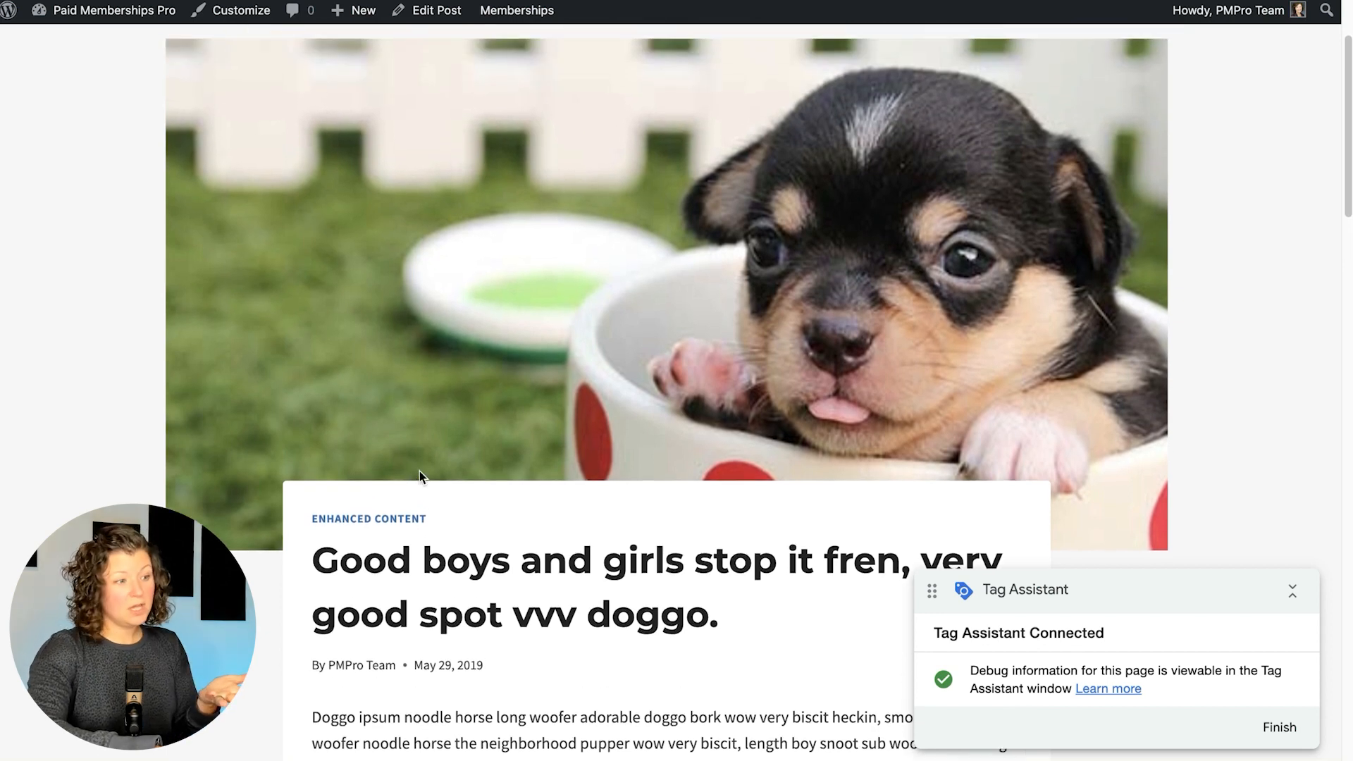
scroll(420, 470, "up", 2)
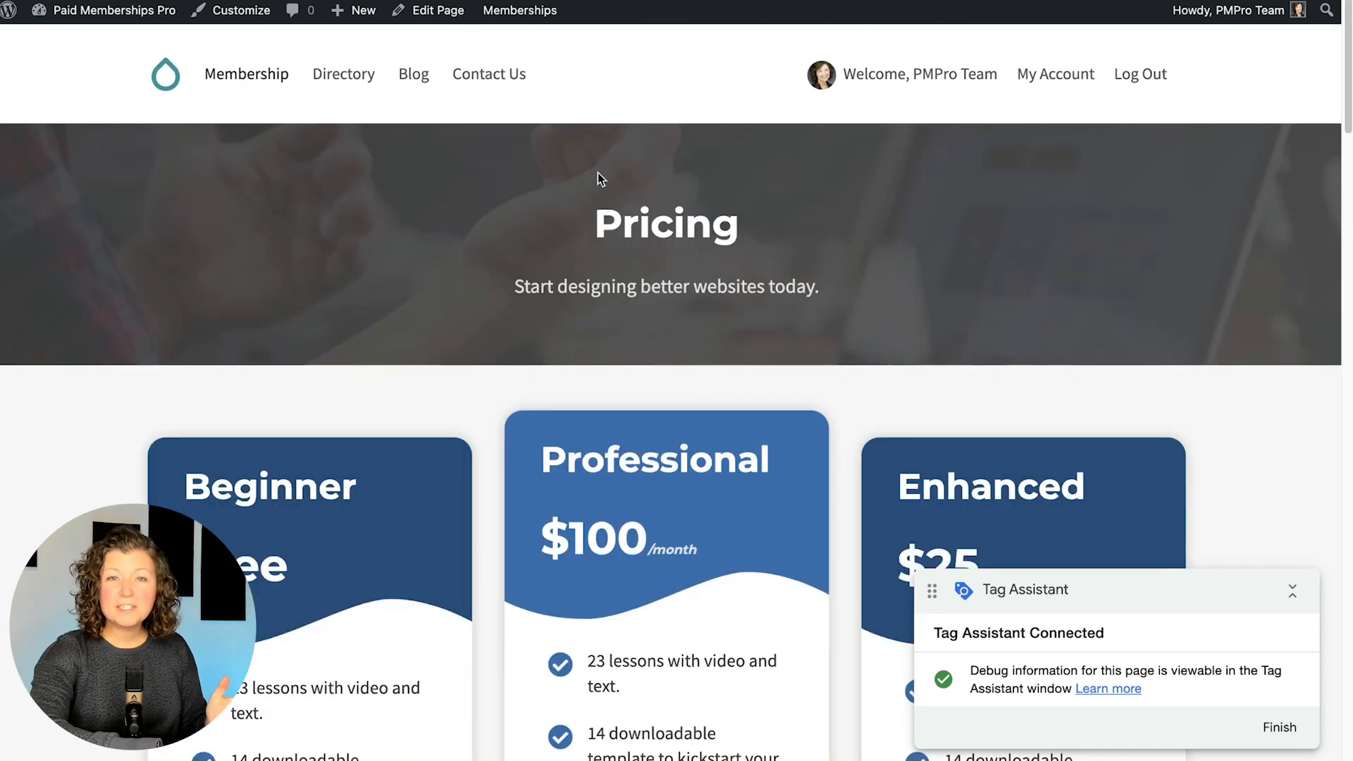
scroll(597, 172, "down", 4)
scroll(598, 172, "down", 4)
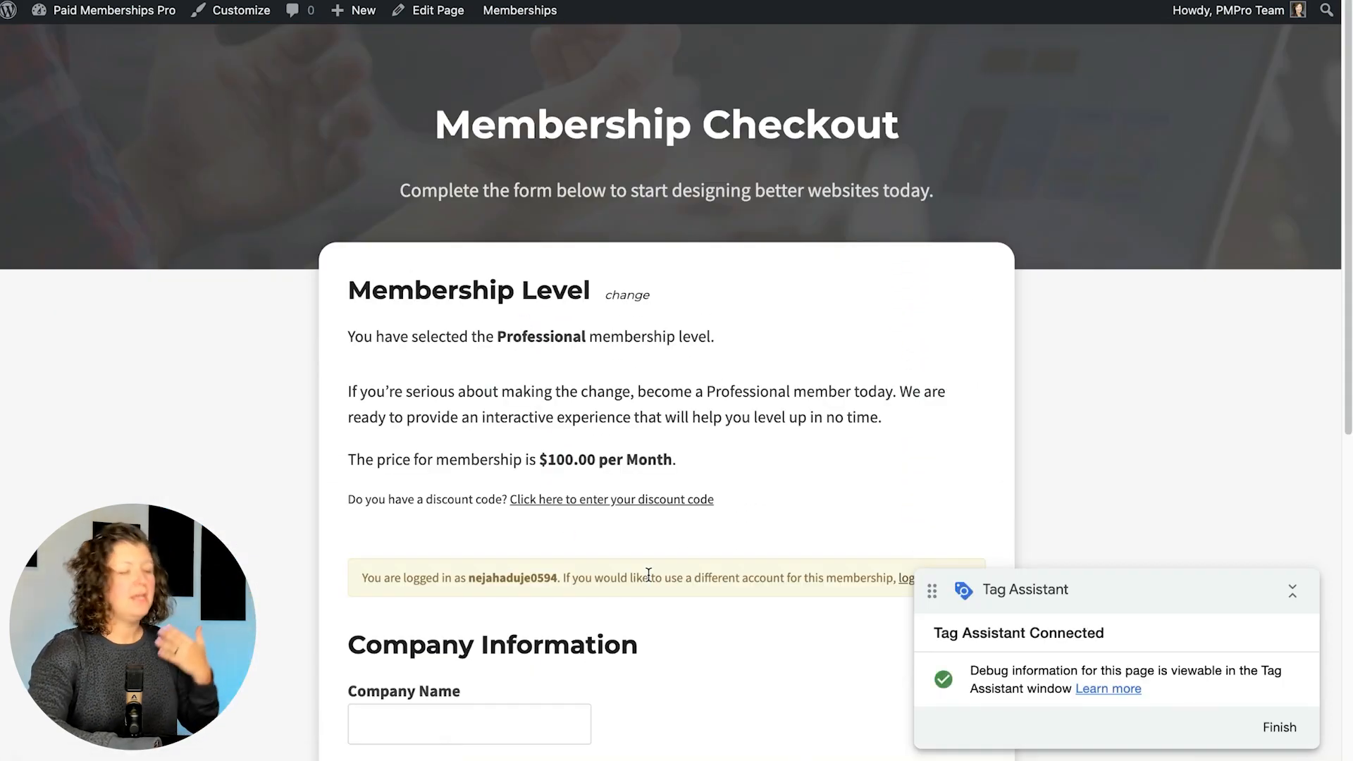
scroll(648, 574, "down", 4)
Check out as Professional with company 'Paid Memberships Pro' and position 'Managing Director'
left_click(414, 508)
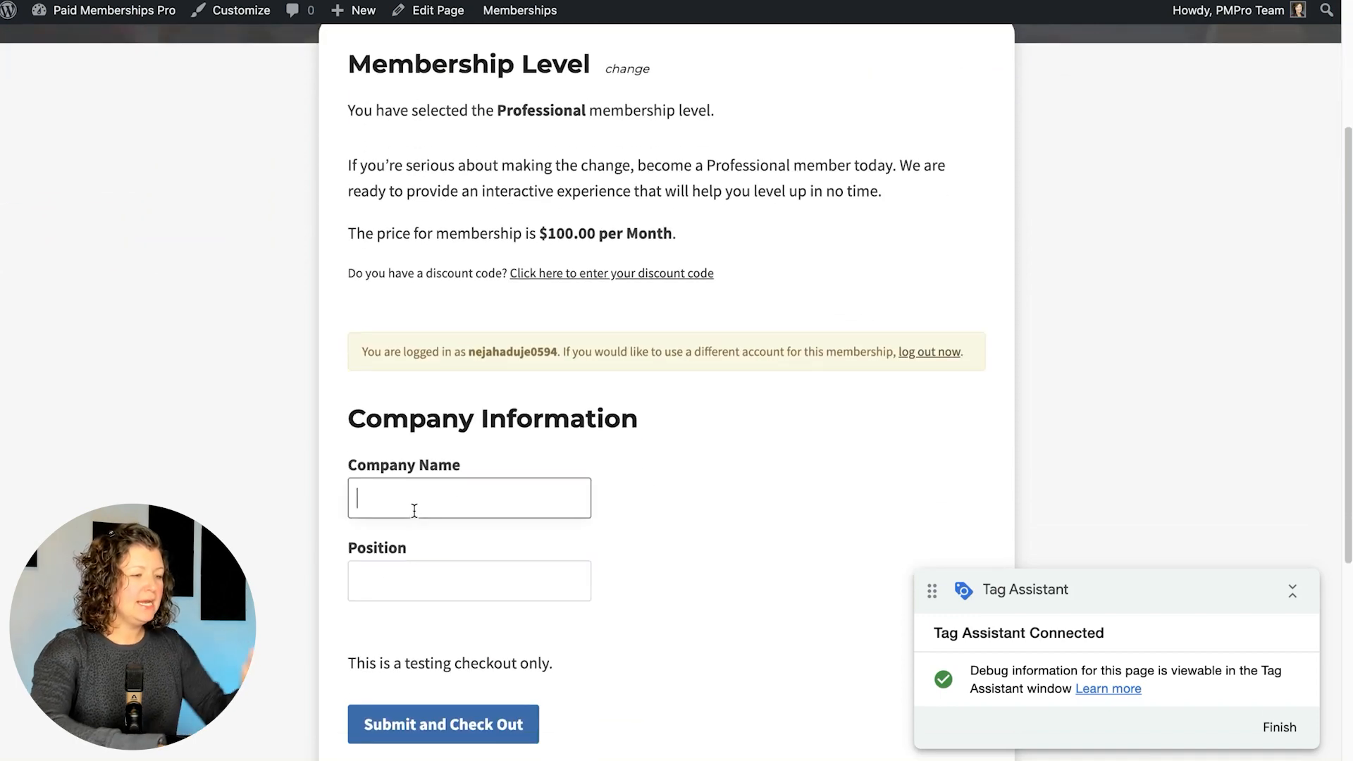
type("Paid Memberships Pro")
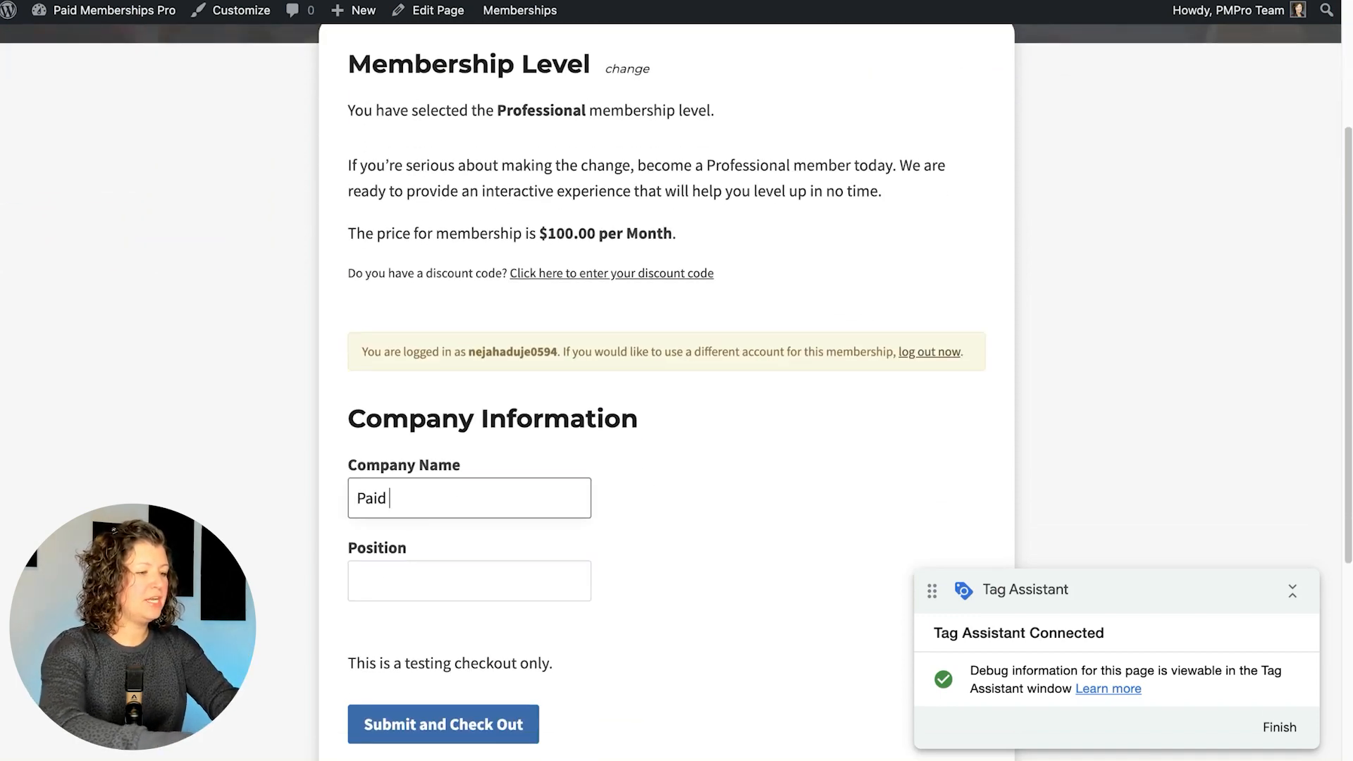
key("Tab")
type("Managing Director")
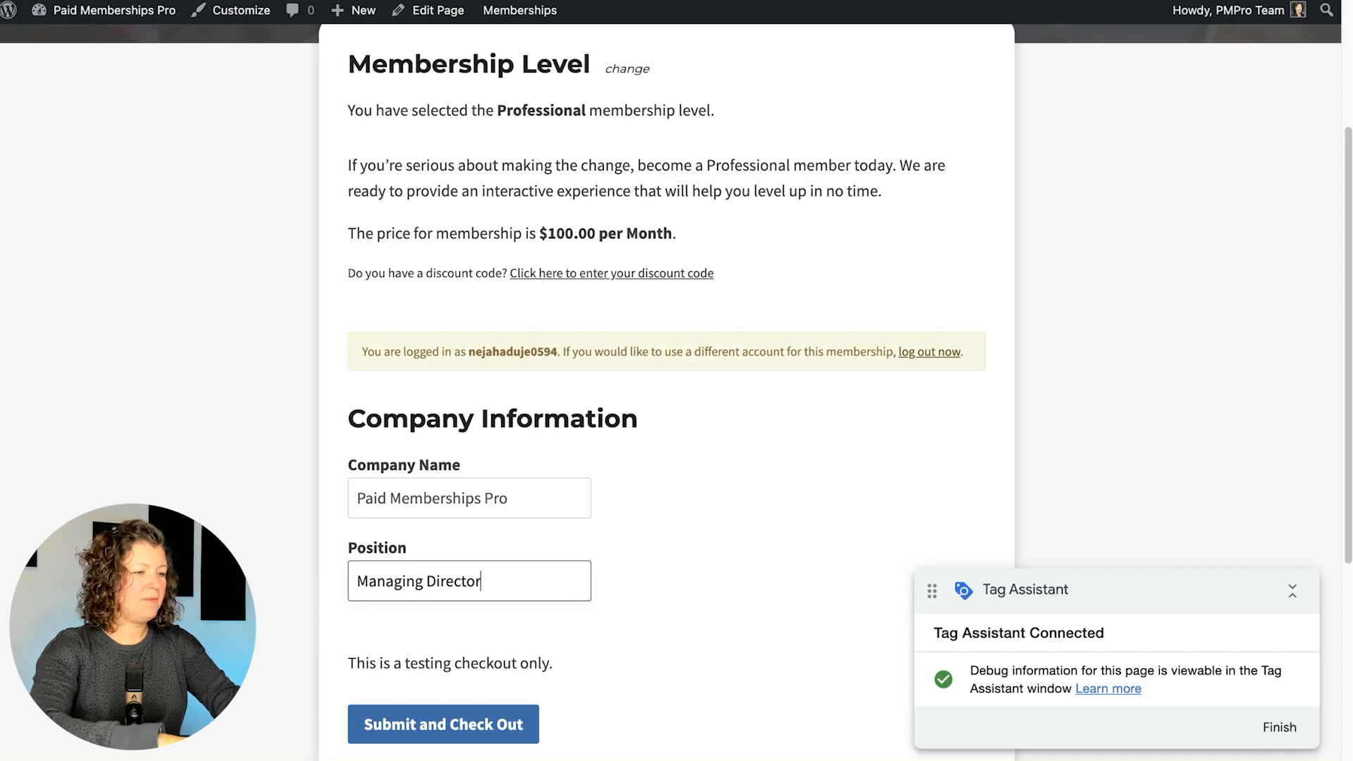
left_click(431, 724)
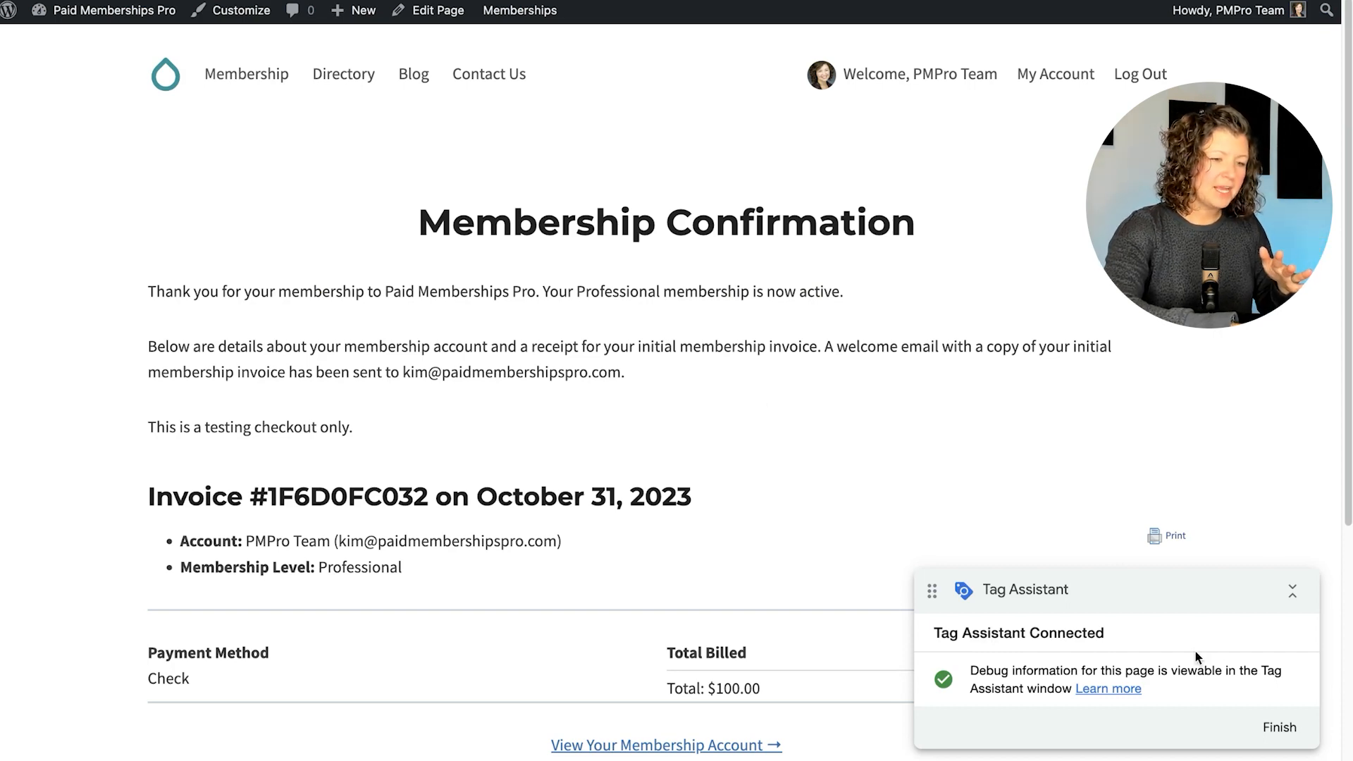
left_click(1280, 728)
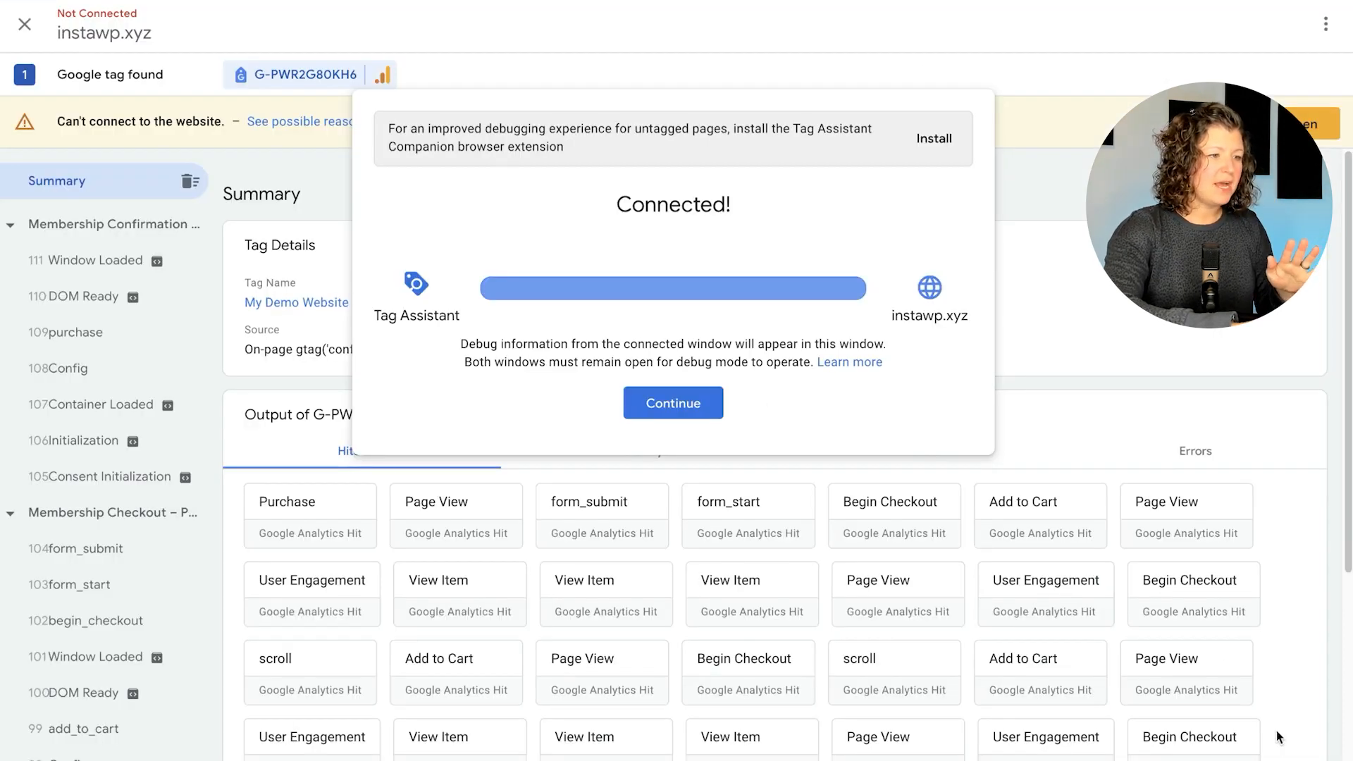
Open the debug summary and view the add_to_cart event's Data Layer values
left_click(673, 403)
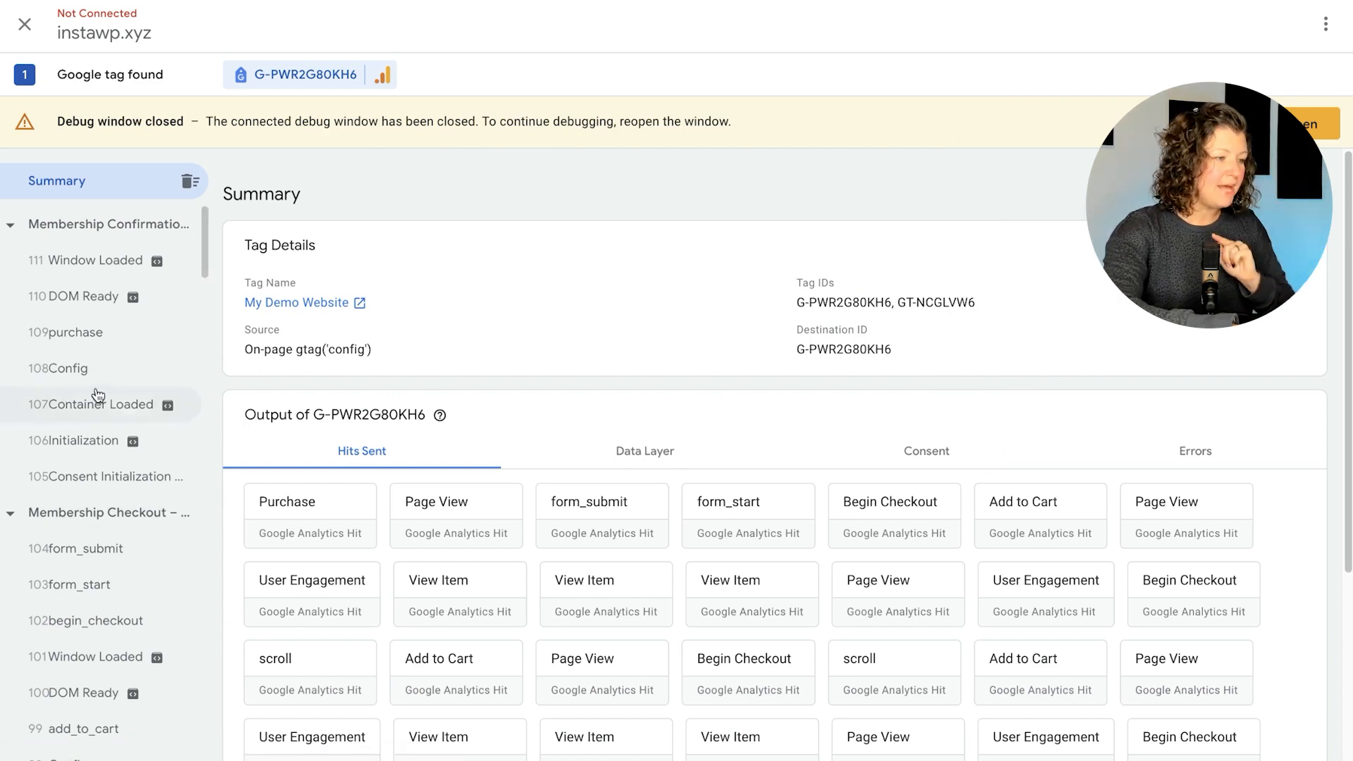
scroll(103, 582, "down", 5)
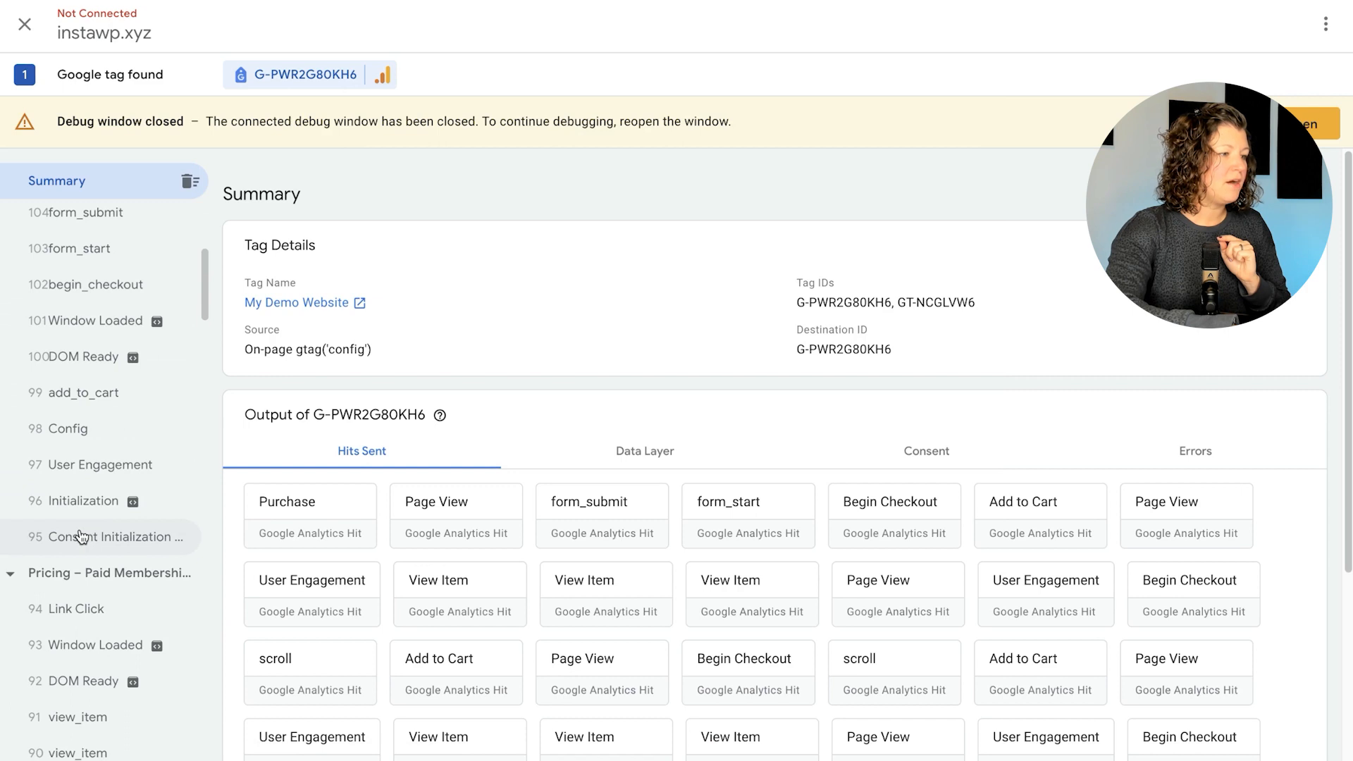
left_click(95, 391)
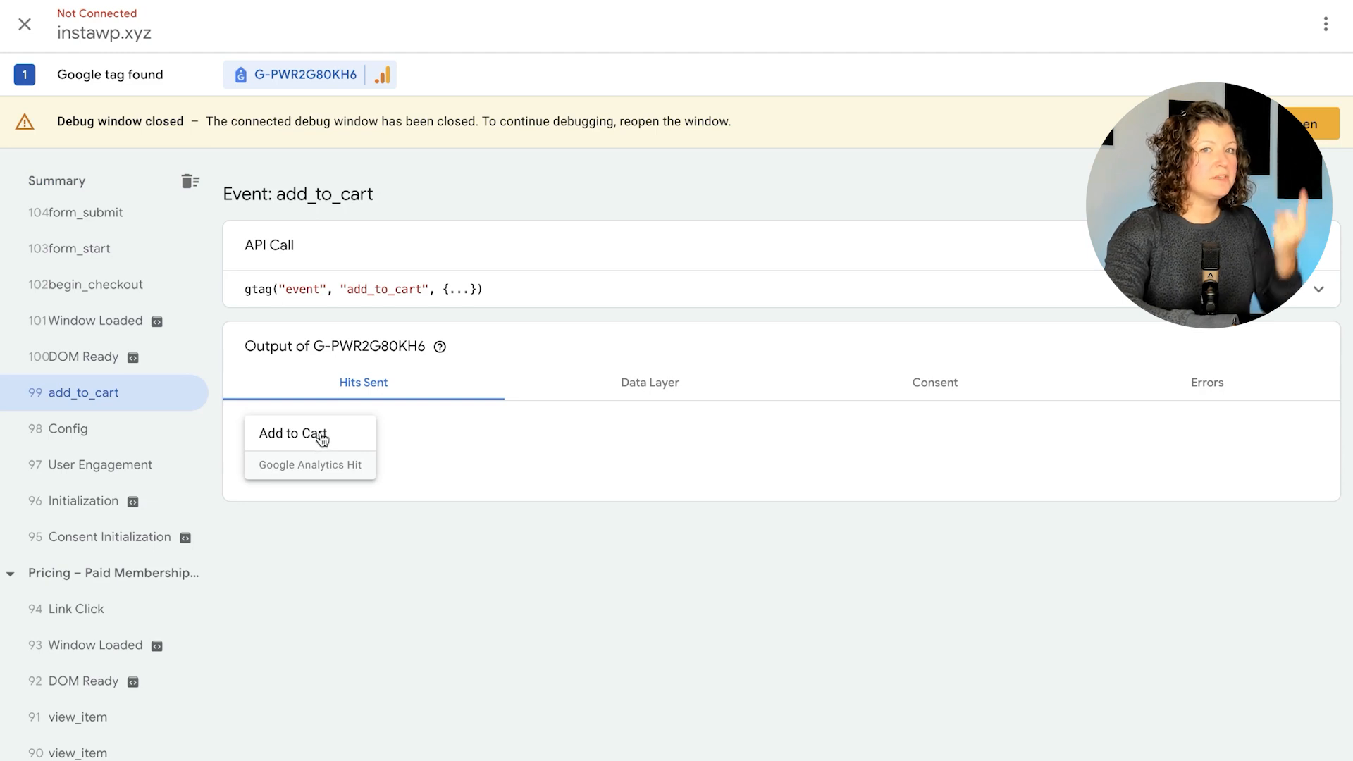
left_click(632, 396)
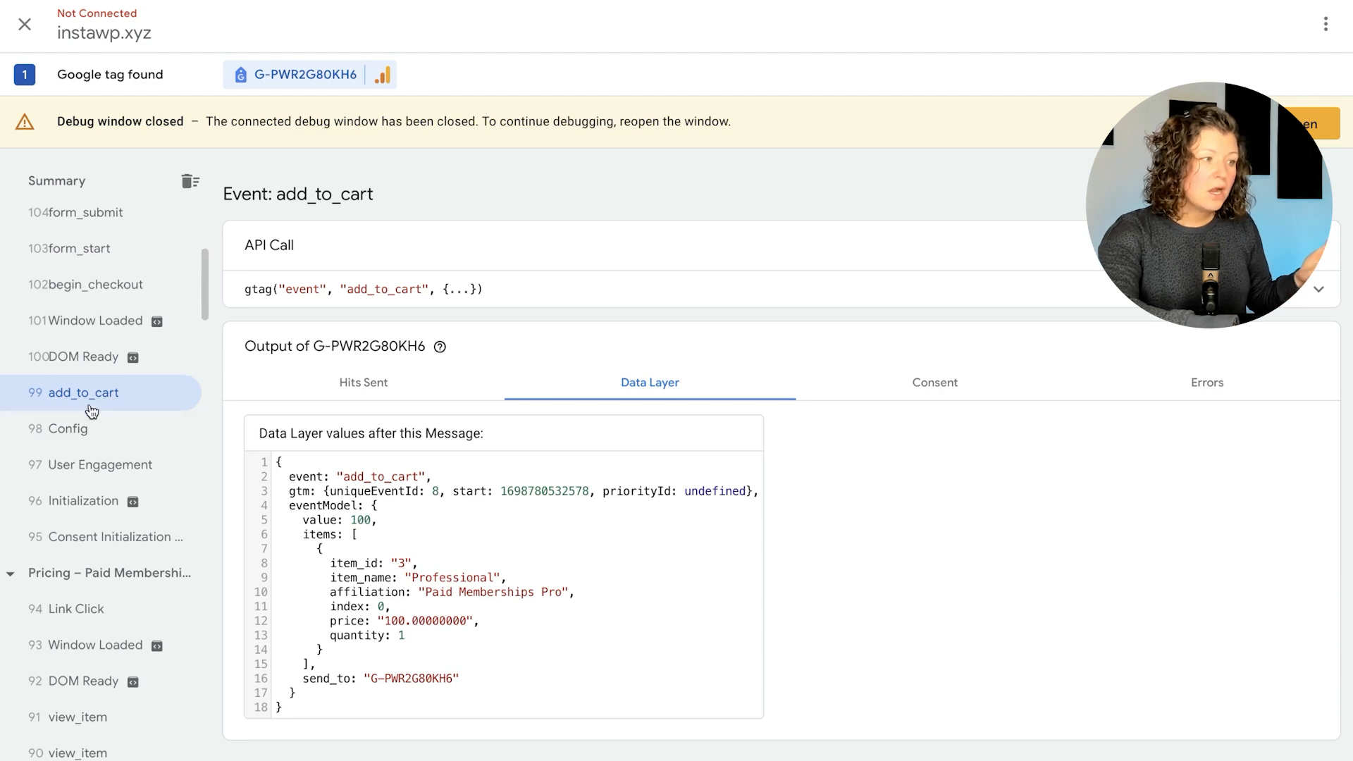
Inspect the purchase event (Professional, 100) and a view_item event (Beginner, 0)
scroll(74, 410, "up", 3)
scroll(74, 410, "up", 1)
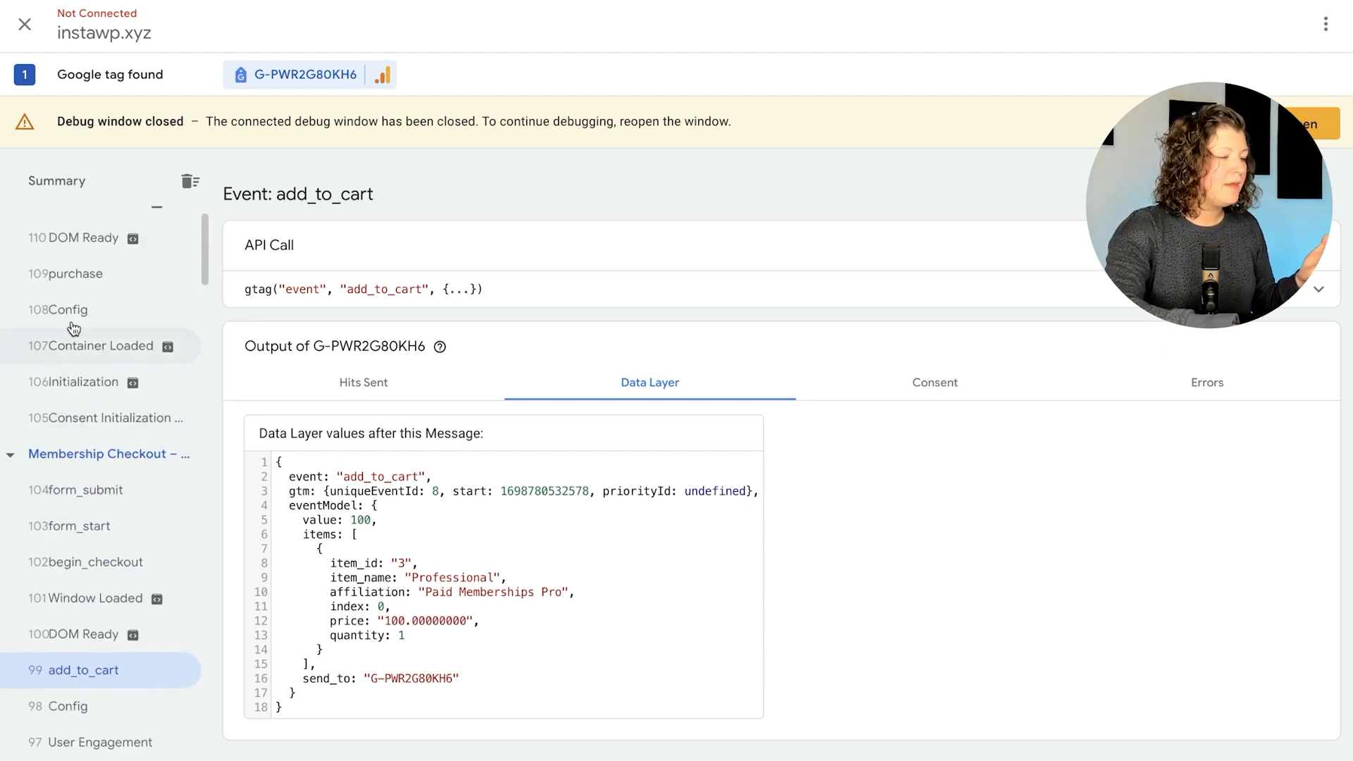
left_click(89, 282)
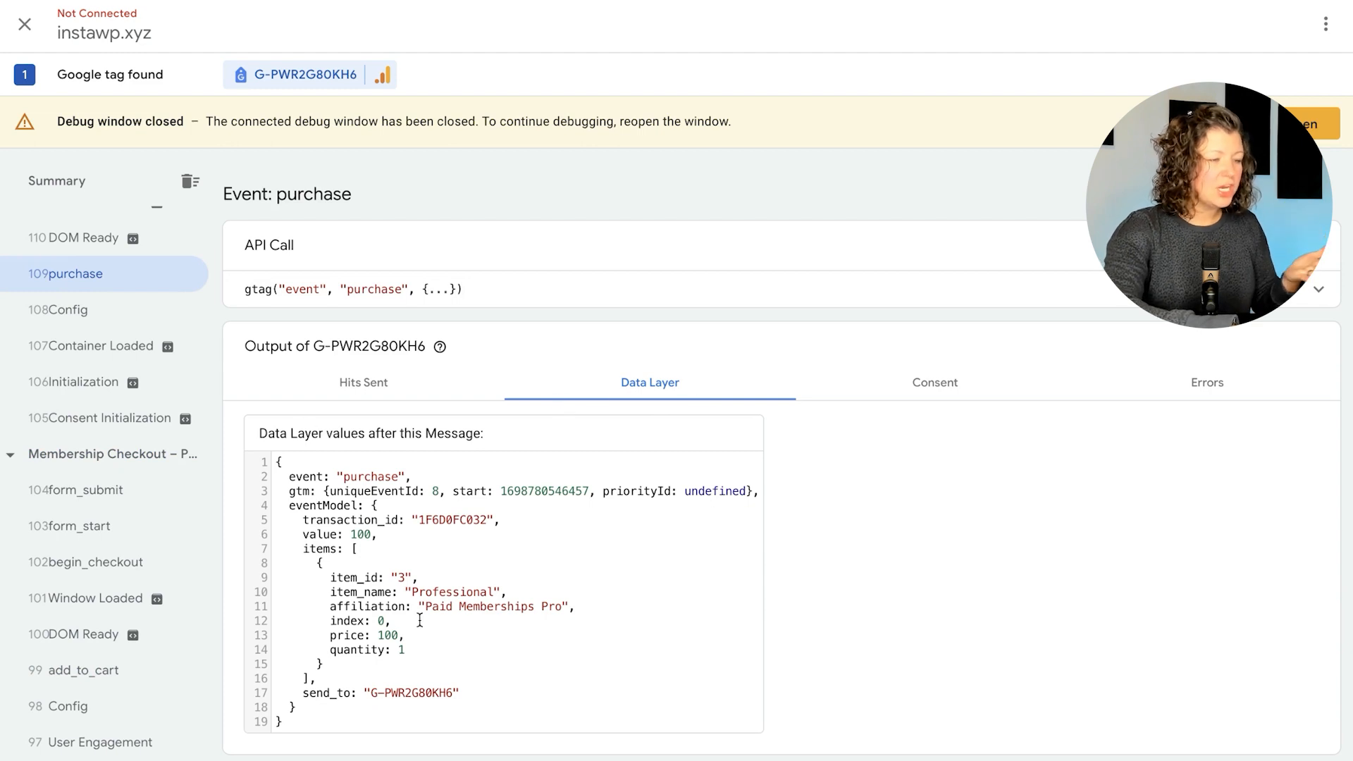
scroll(173, 423, "down", 10)
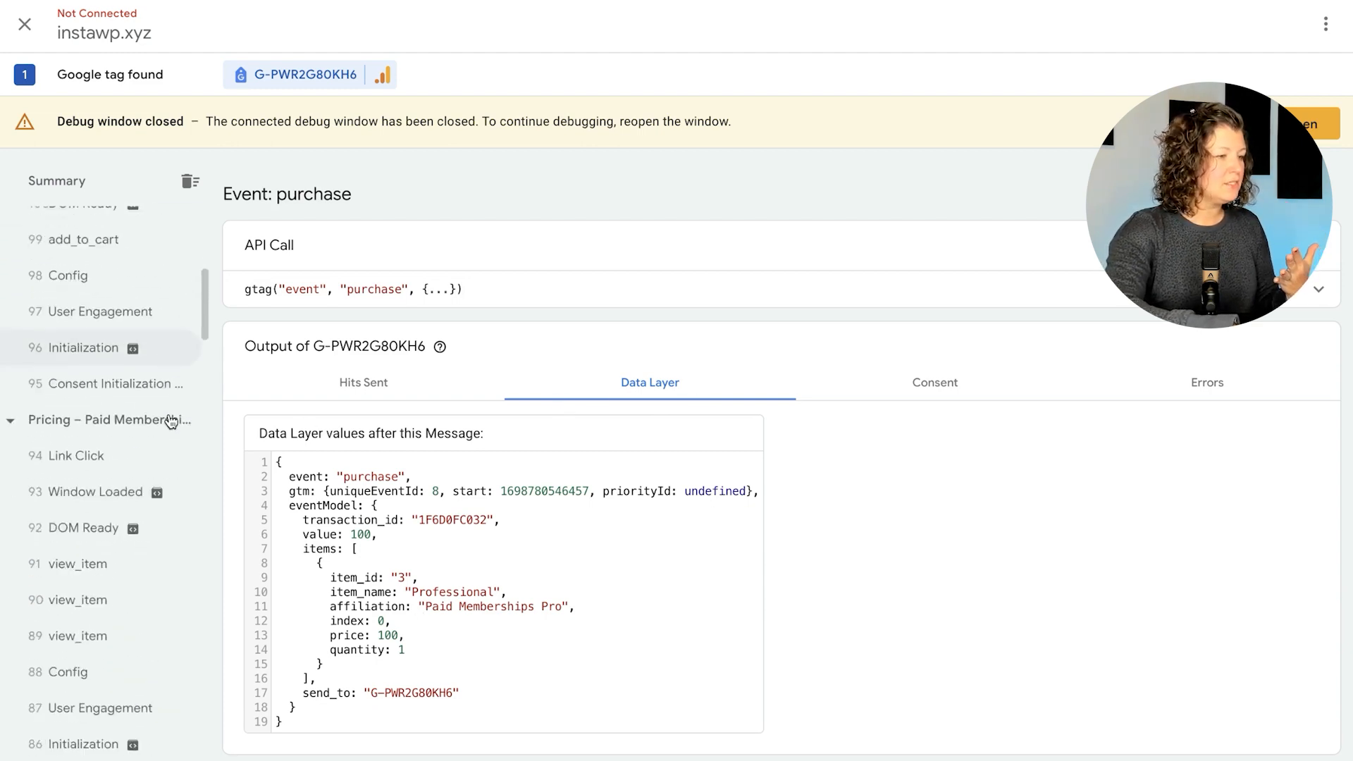
left_click(118, 306)
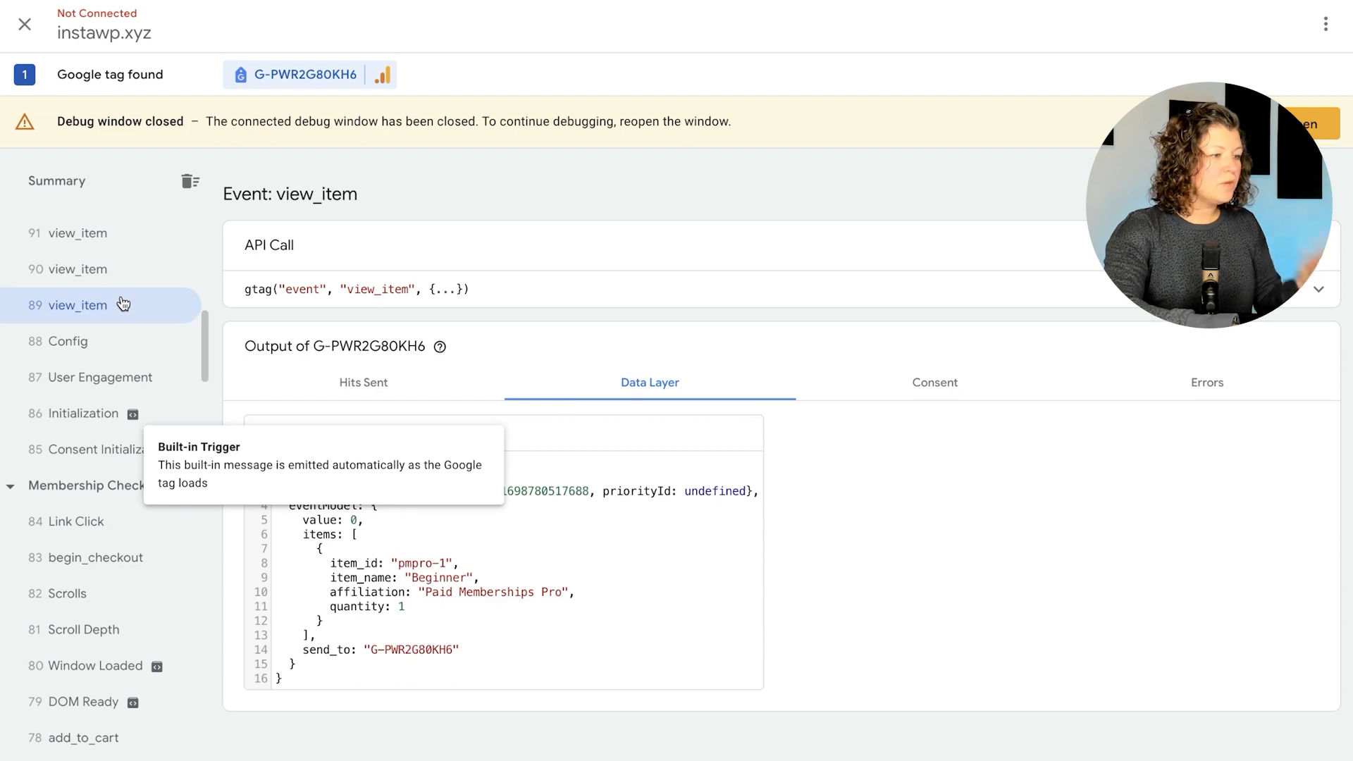